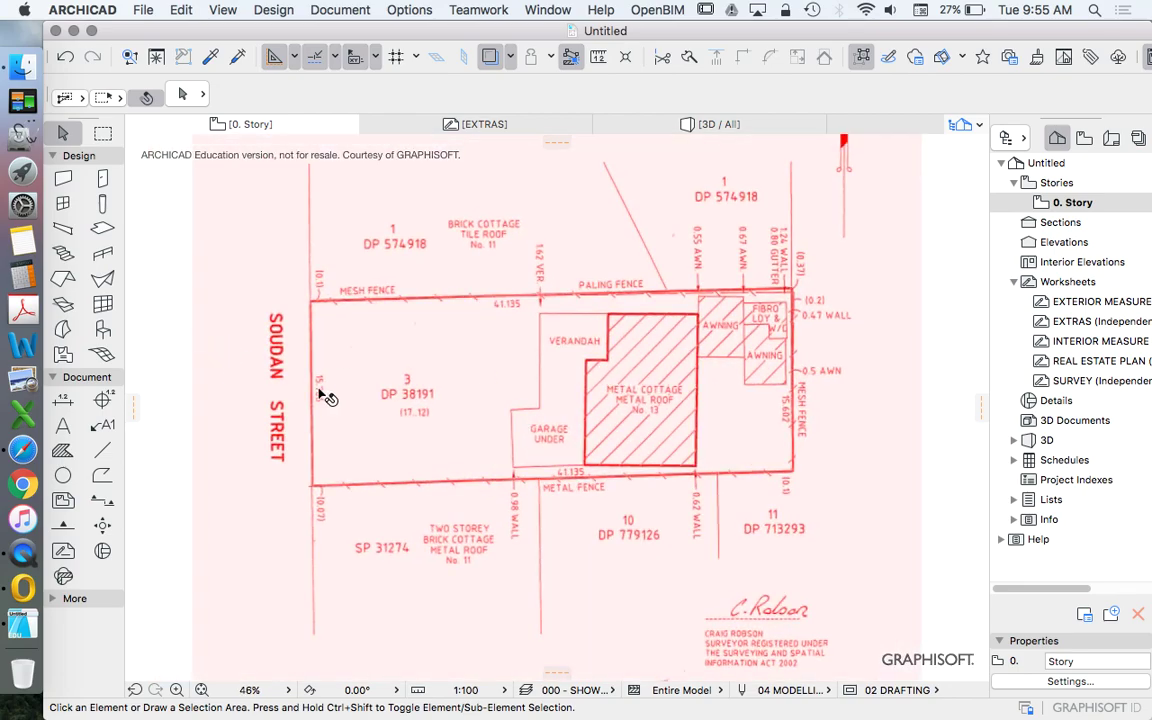
- Set up the Line tool with the Double Dashed line type and black pen 1
left_click(102, 450)
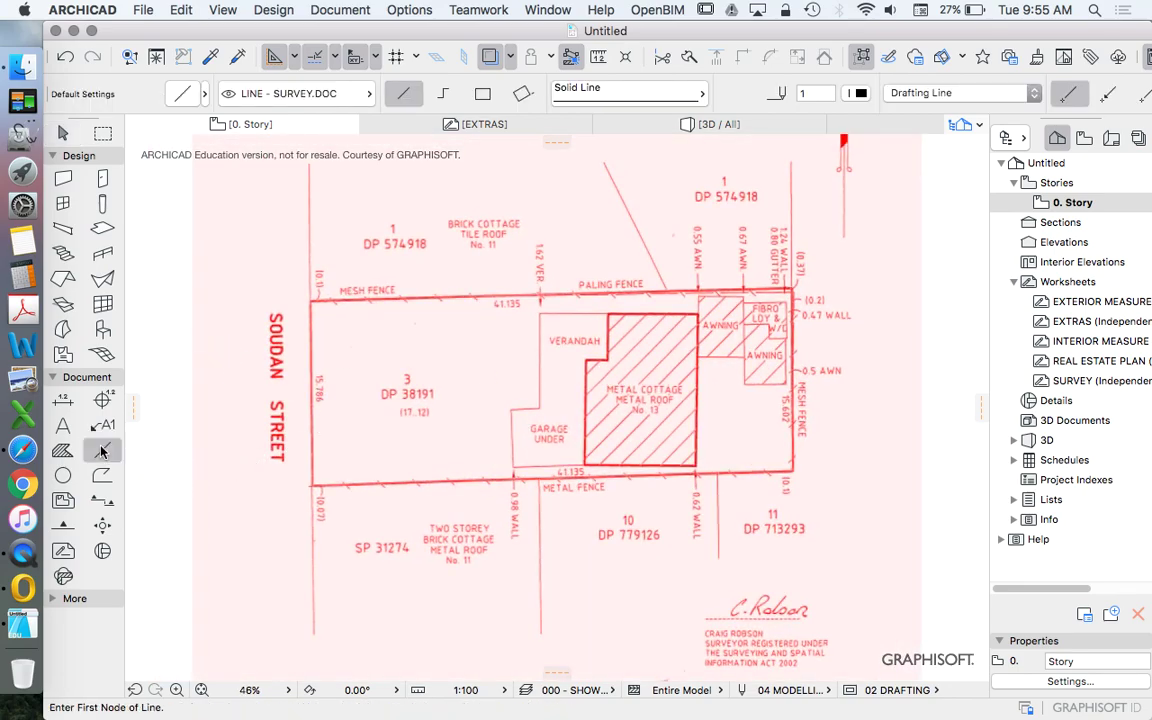
left_click(610, 92)
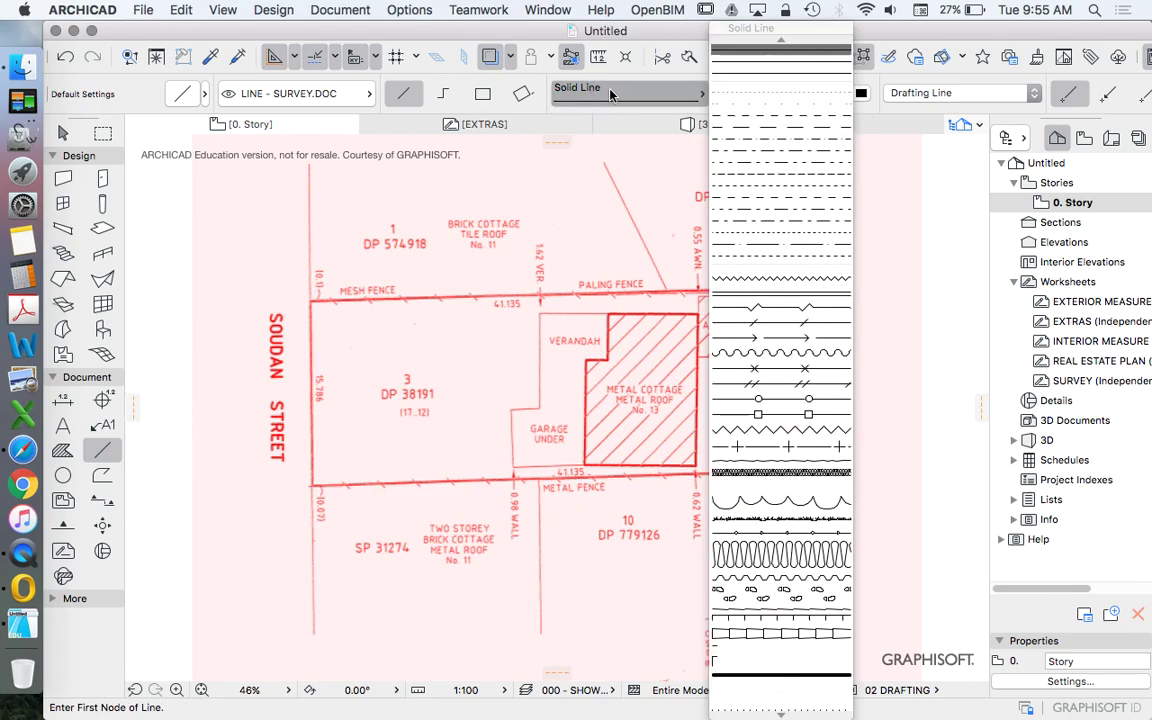
left_click(778, 152)
left_click(860, 93)
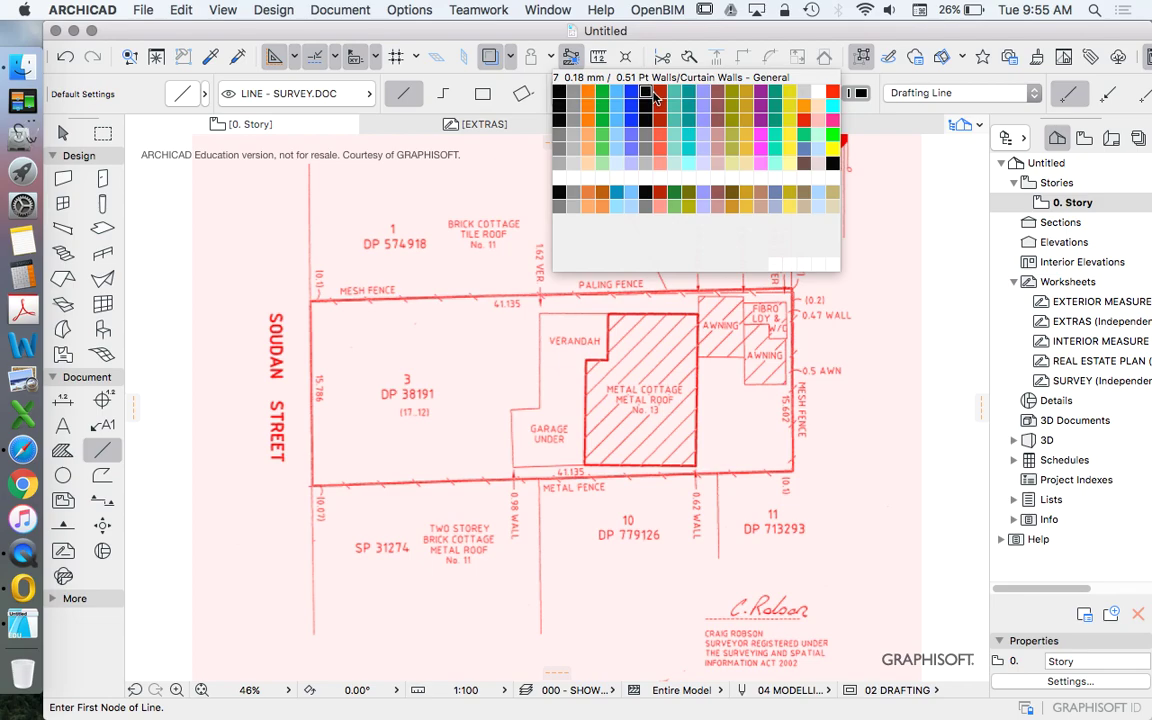
left_click(560, 94)
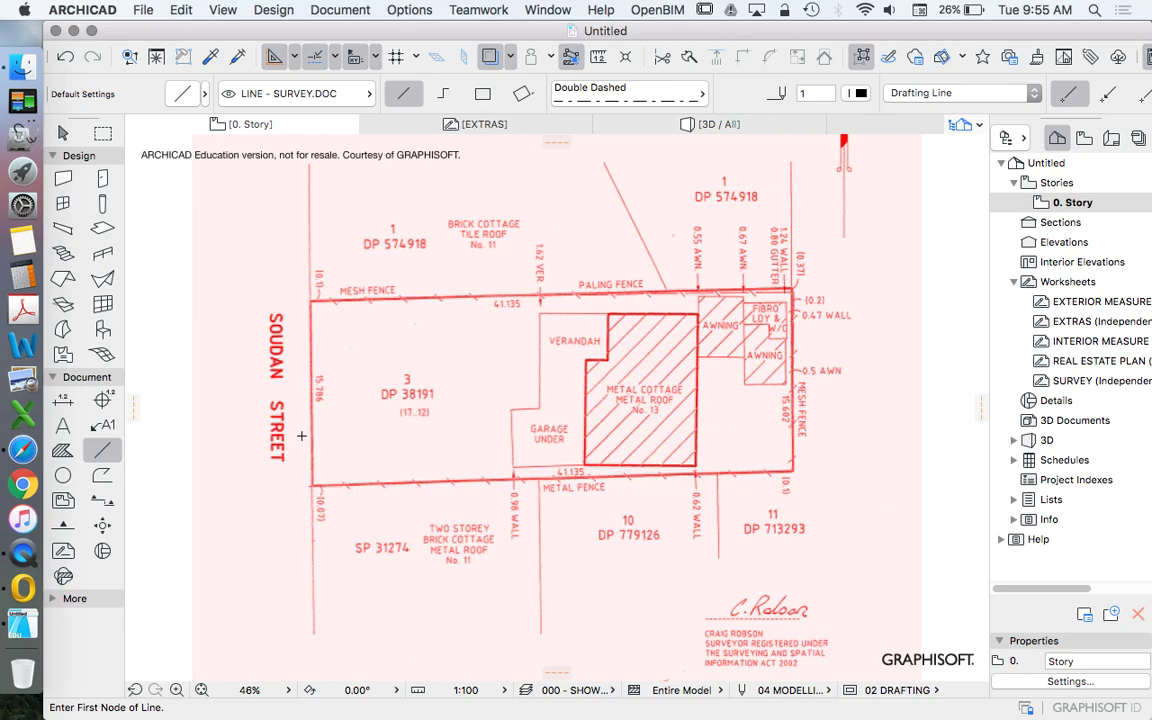
- Draw the Soudan Street boundary line from the mesh fence corner to the metal fence corner, 15786 mm long
scroll(304, 436, "up", 5)
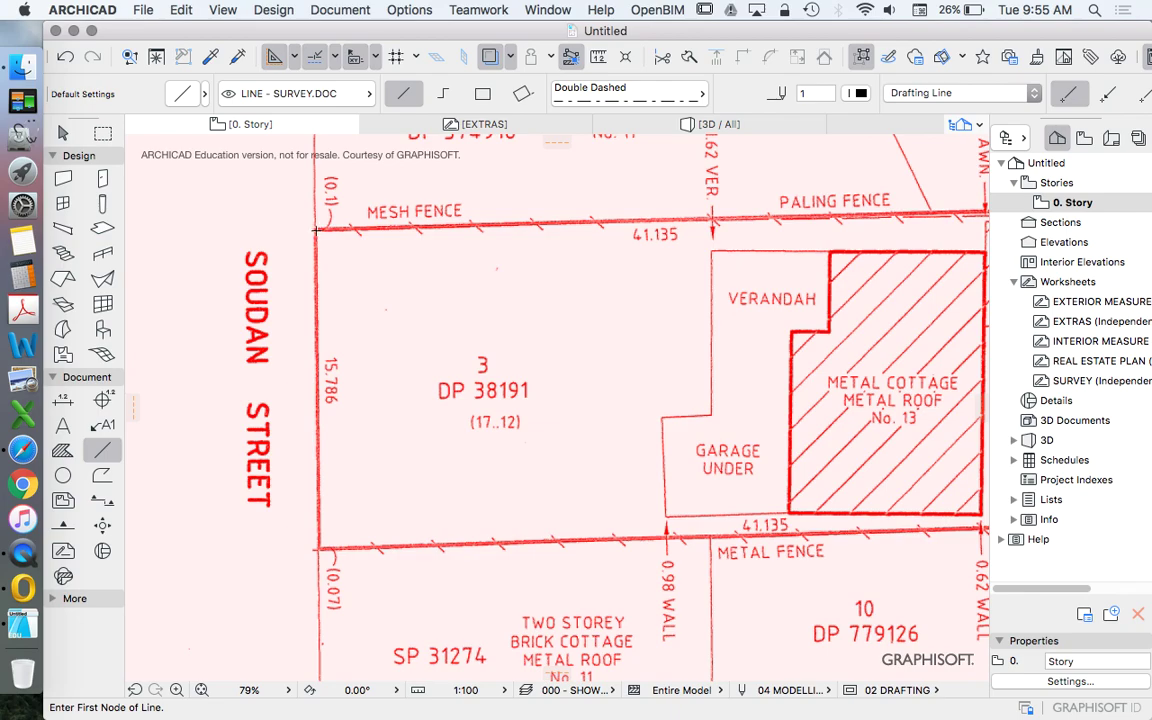
left_click(316, 229)
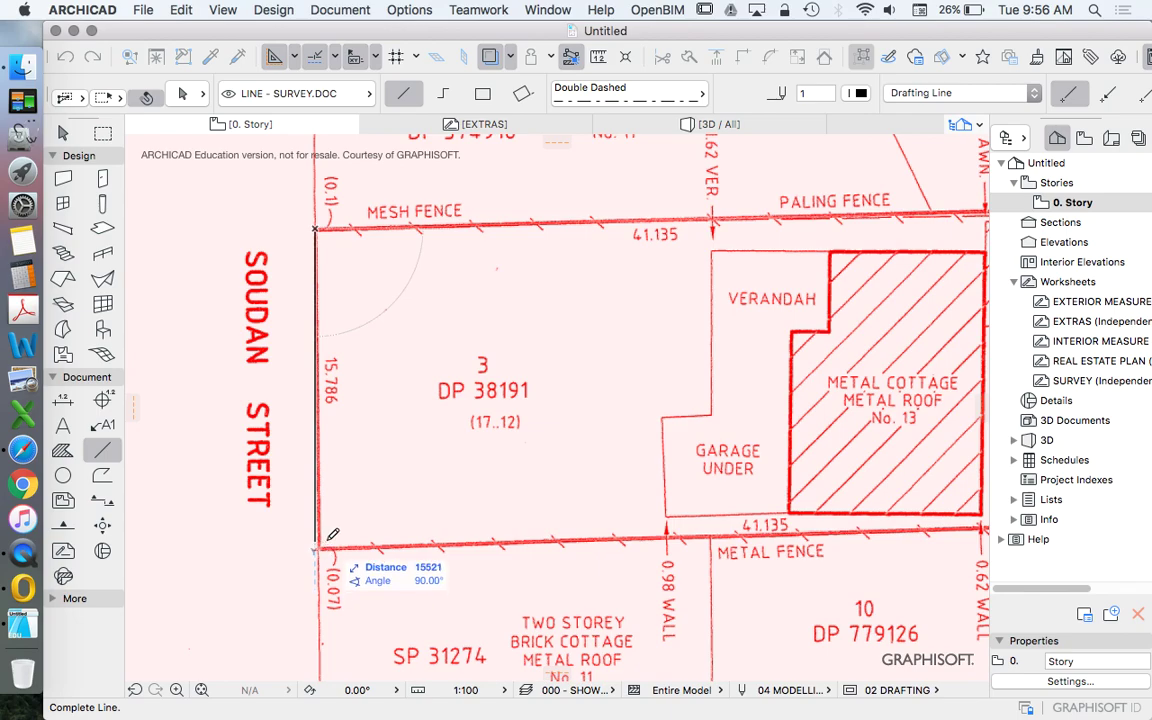
scroll(328, 505, "down", 3)
scroll(328, 505, "up", 3)
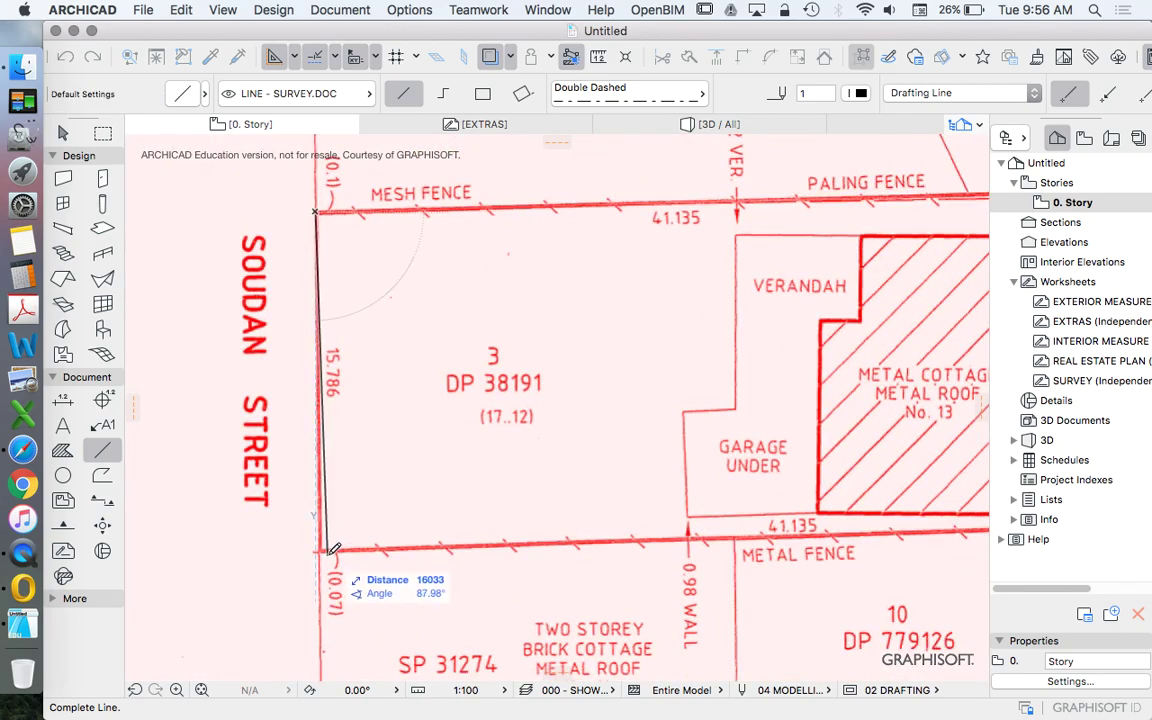
scroll(332, 549, "down", 2)
scroll(330, 535, "up", 4)
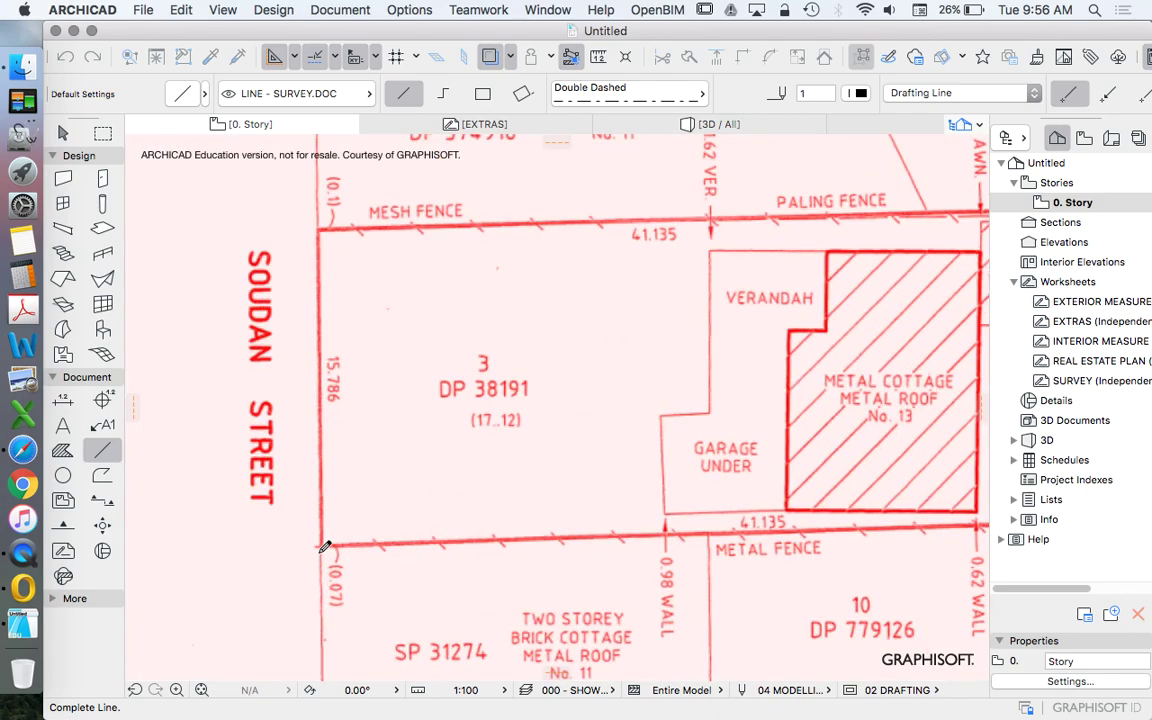
scroll(330, 535, "up", 1)
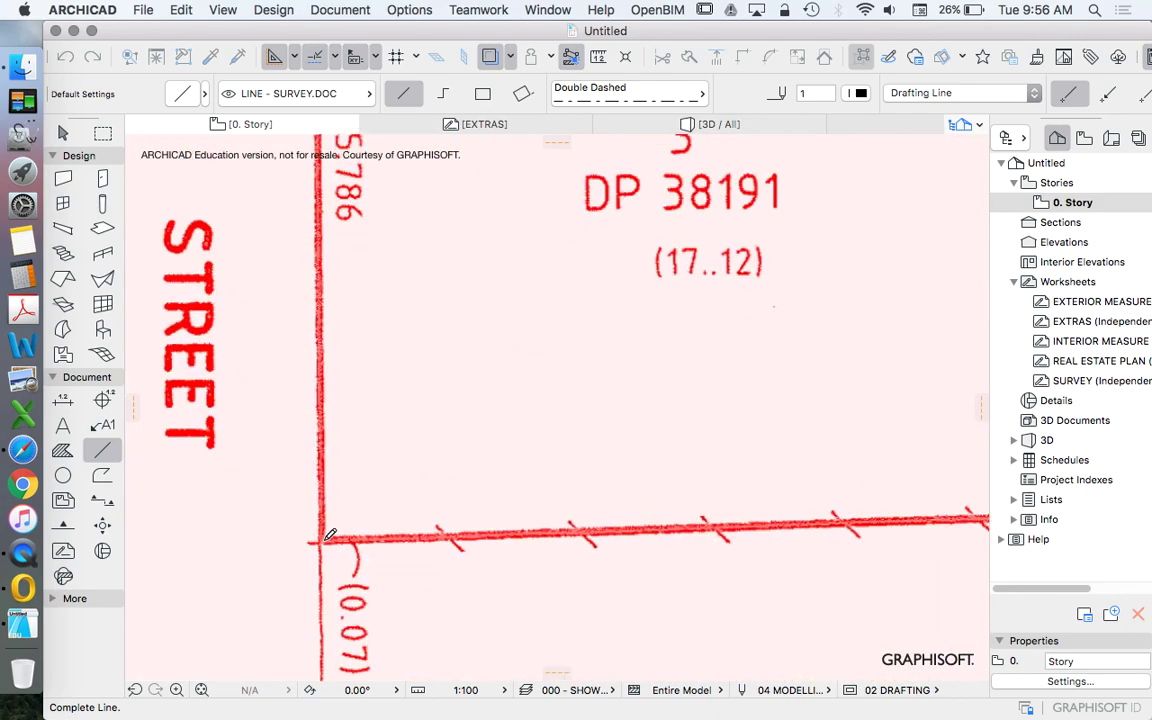
scroll(328, 489, "down", 3)
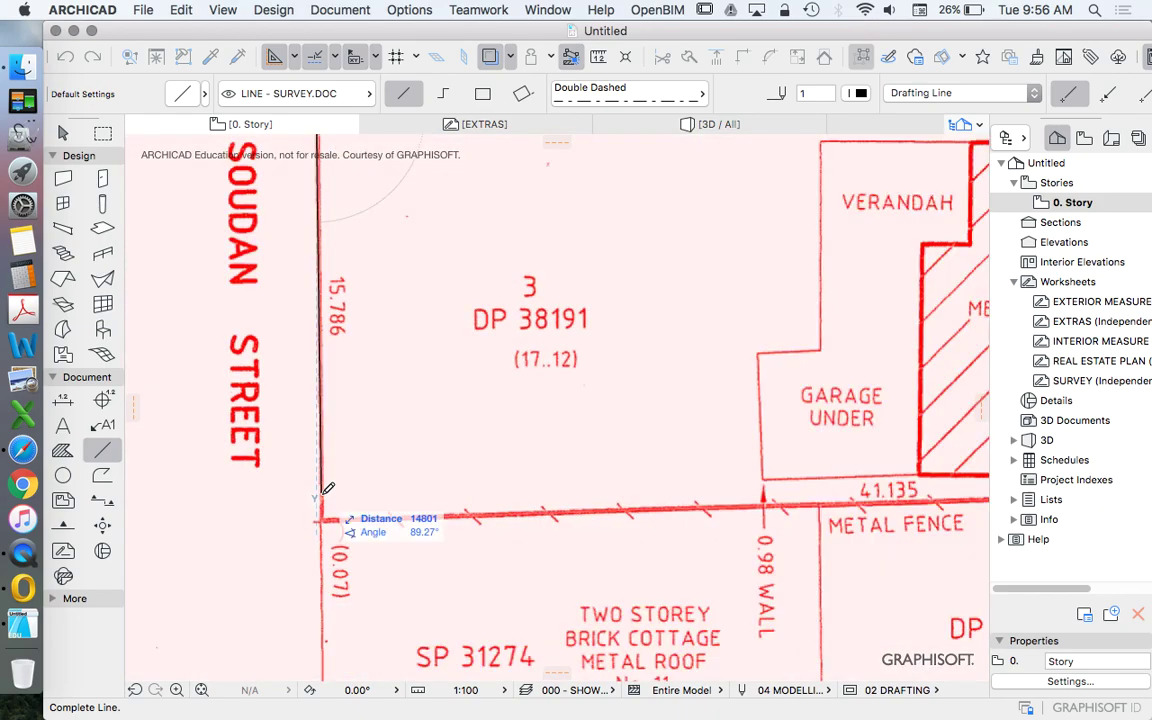
type("15786")
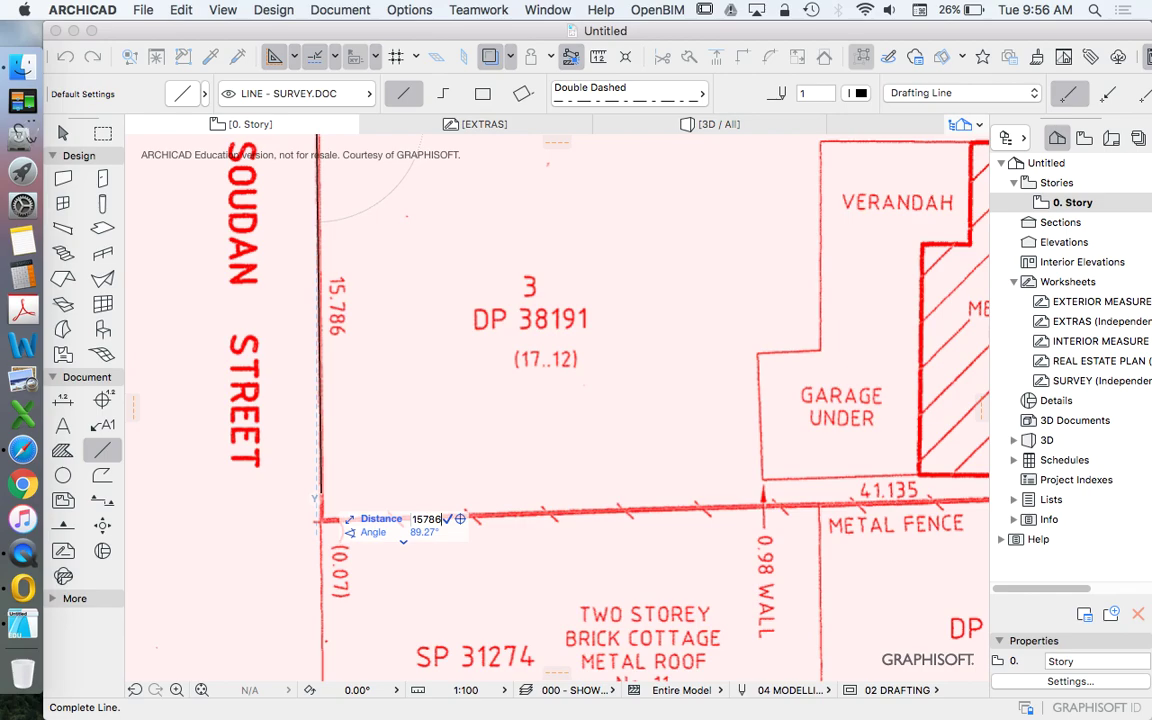
key("Return")
- Draw the metal fence boundary line from the street corner along the traced survey, 41135 mm long
scroll(322, 521, "up", 3)
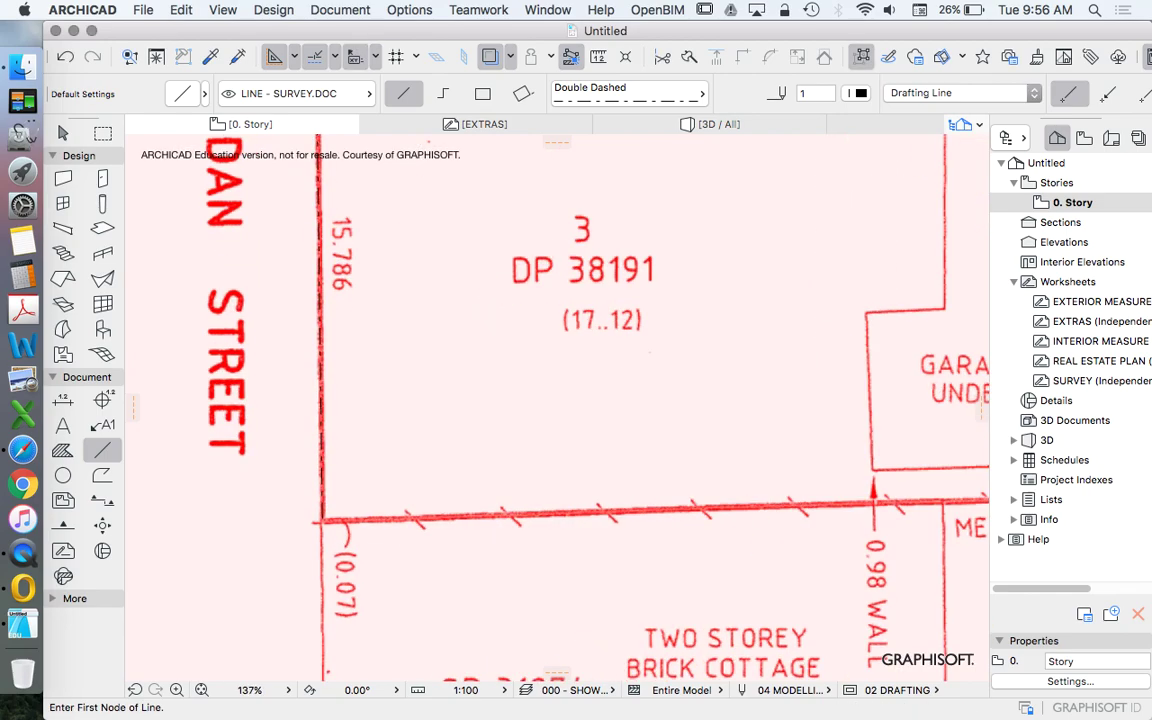
left_click(322, 521)
scroll(322, 520, "down", 3)
scroll(322, 520, "down", 5)
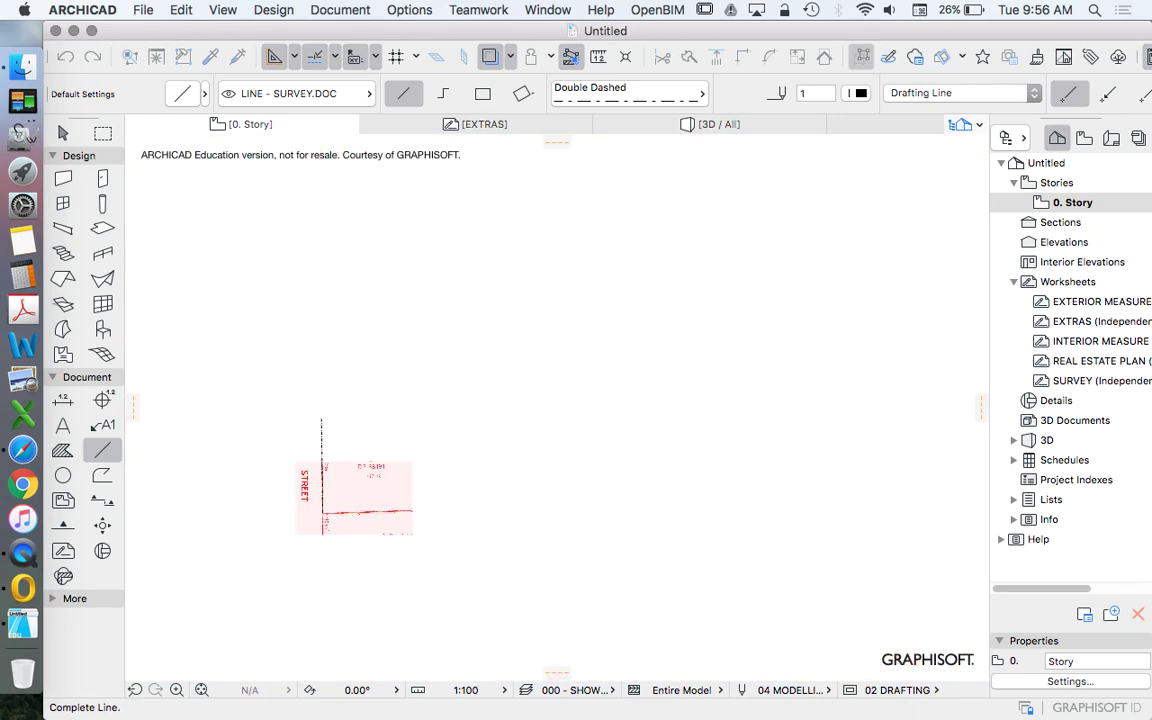
scroll(460, 525, "up", 10)
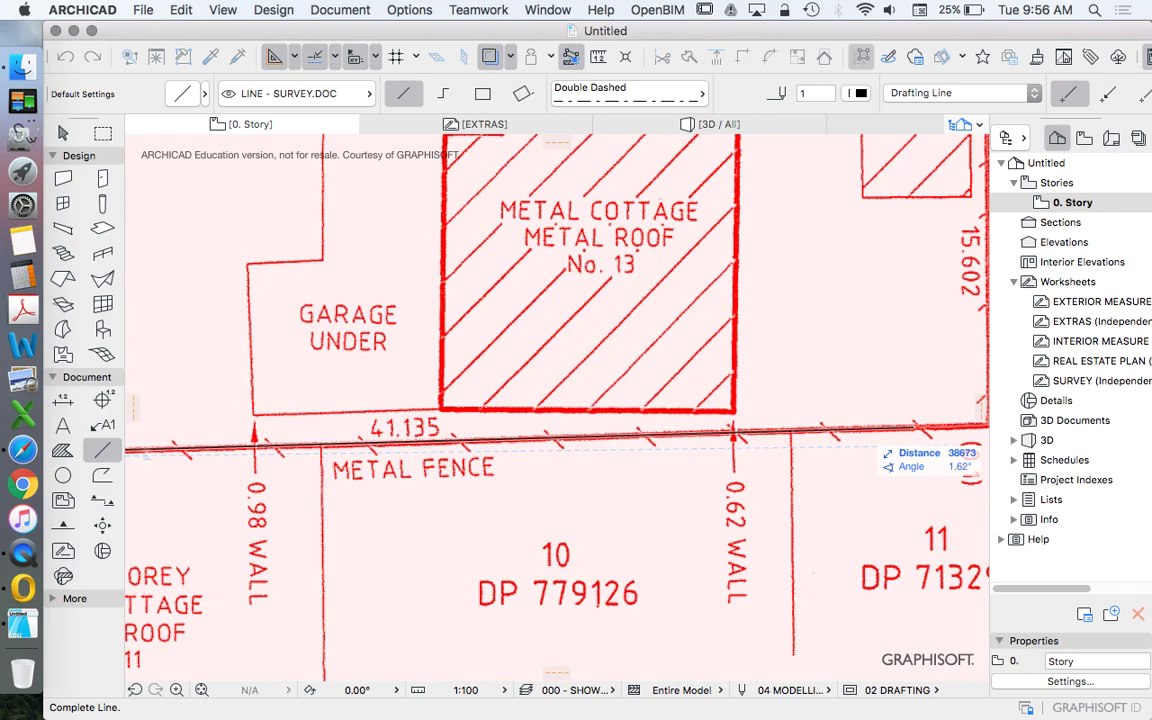
type("41135")
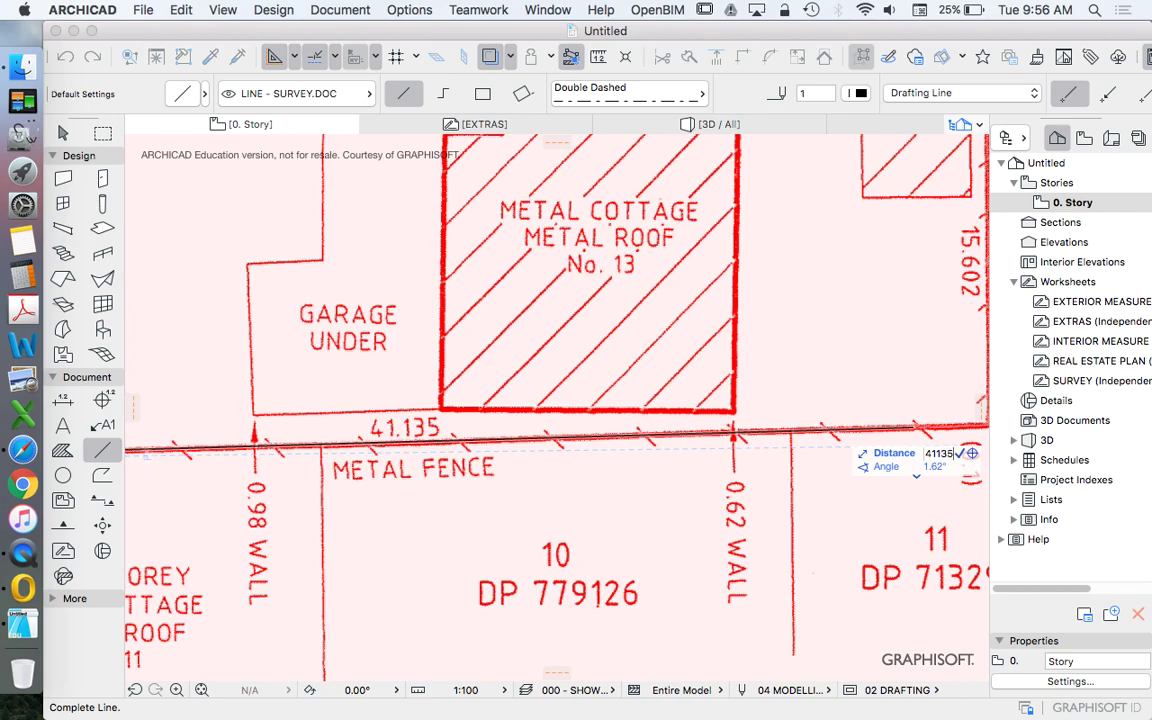
key("Return")
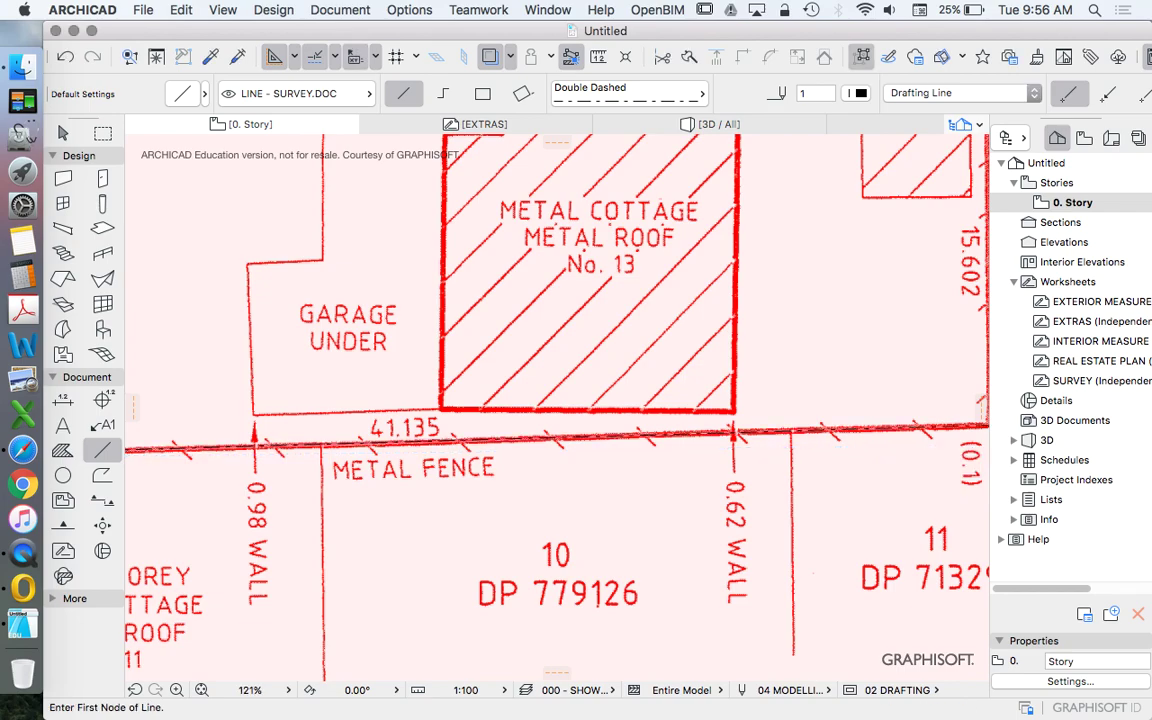
- Draw the rear mesh fence boundary line 15602 mm long from the metal fence line's end, switching off Snap Guides to follow the survey
scroll(671, 448, "down", 5)
scroll(865, 379, "up", 3)
left_click(714, 492)
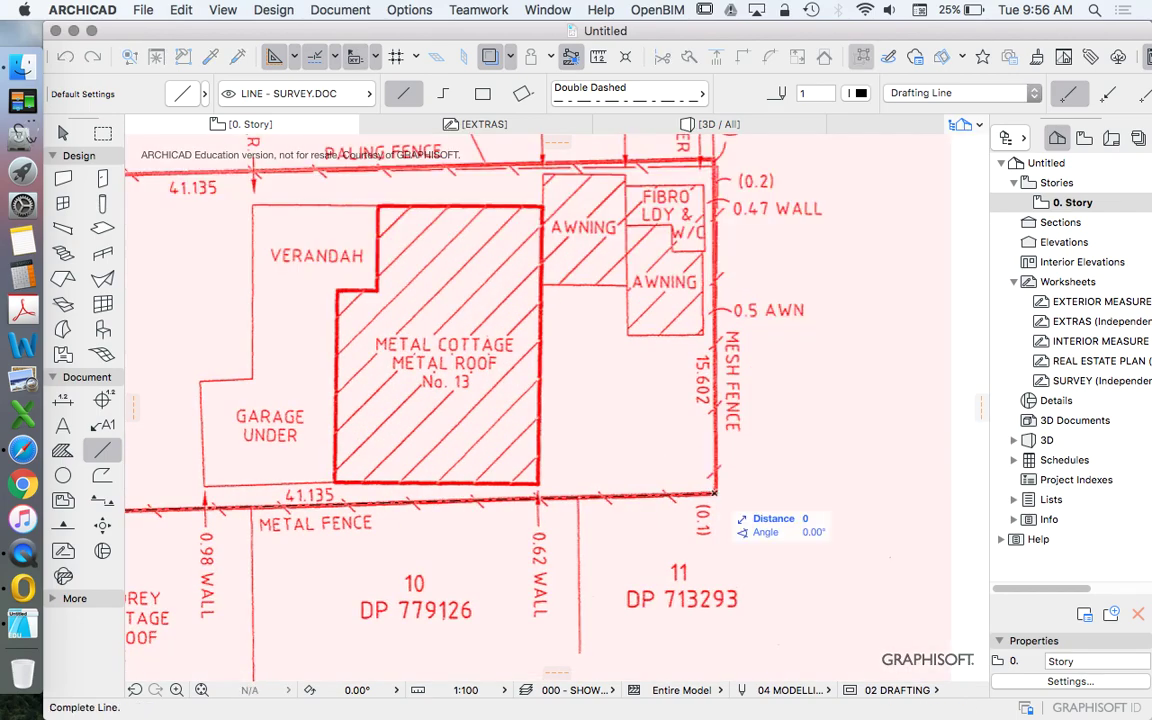
scroll(713, 163, "up", 5)
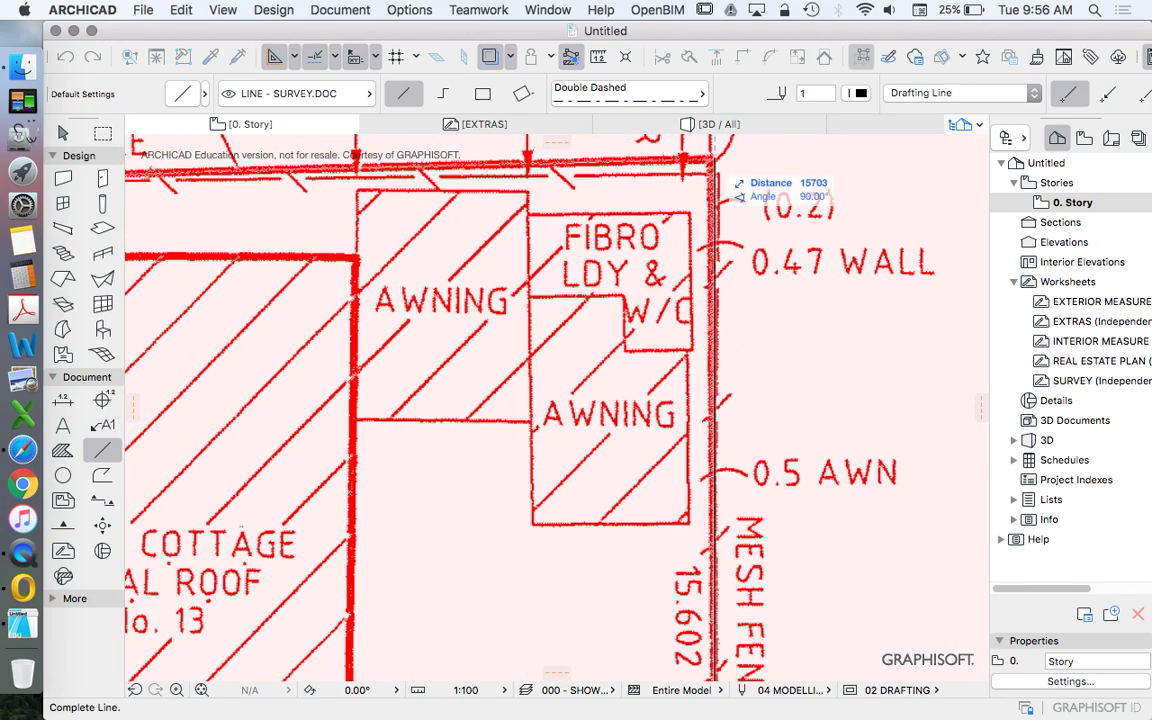
scroll(713, 163, "up", 3)
scroll(713, 168, "down", 2)
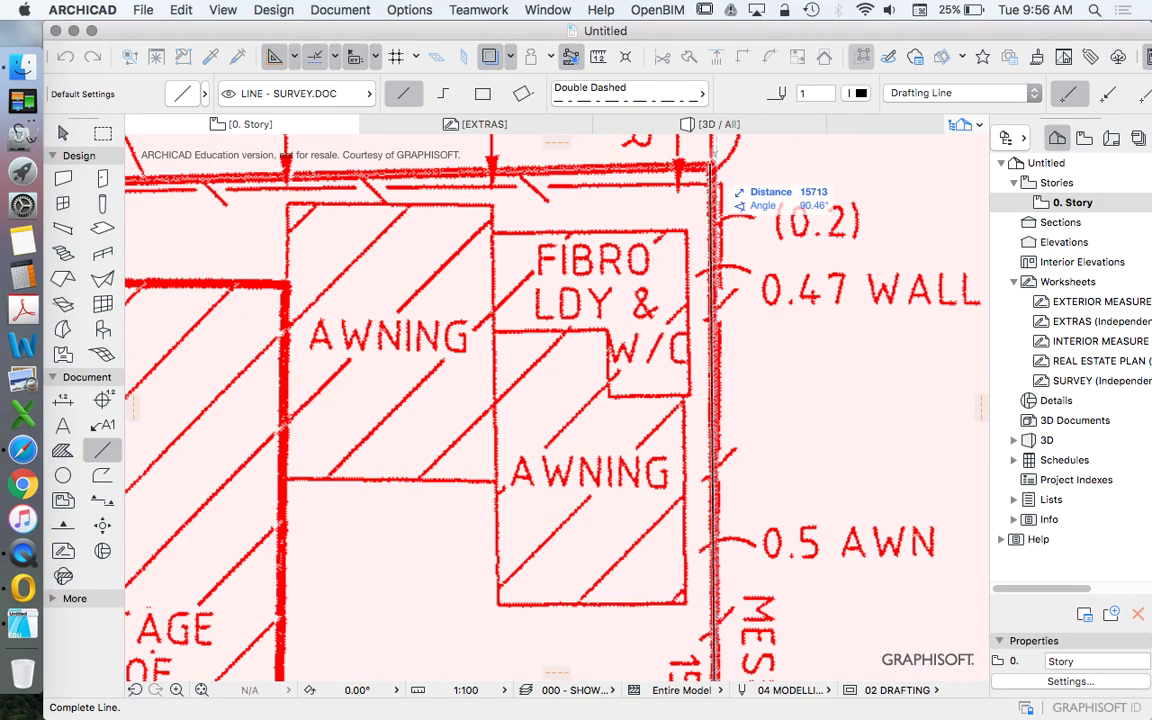
scroll(713, 165, "down", 3)
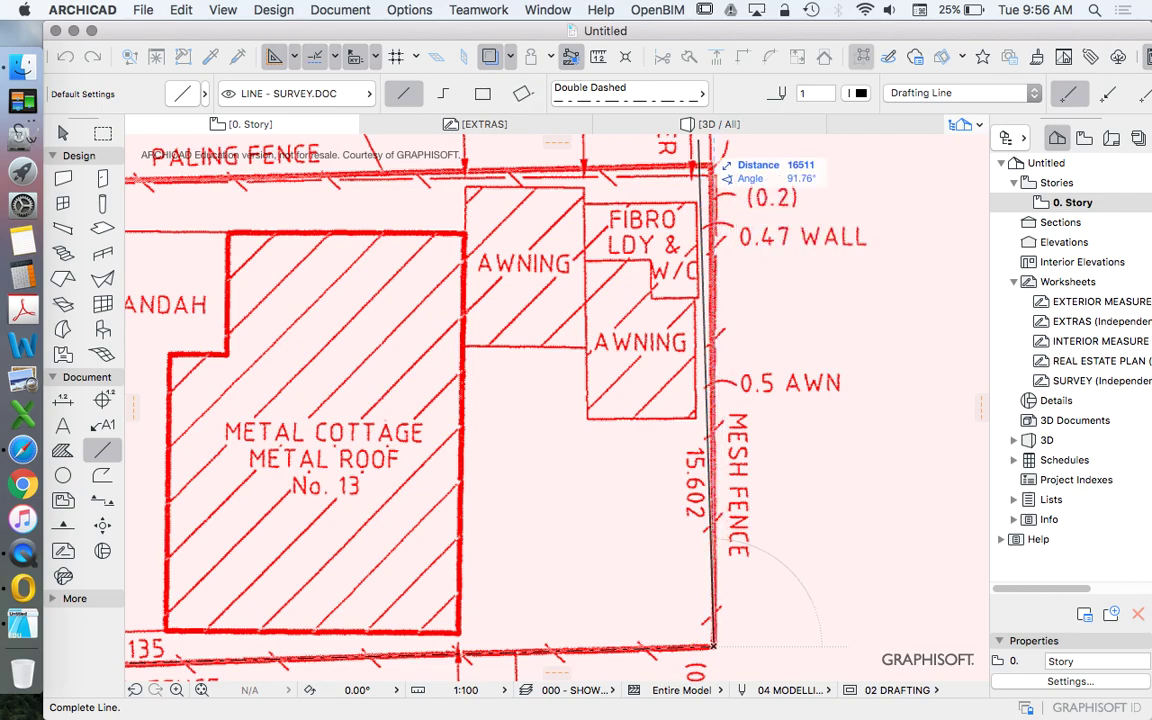
left_click(228, 9)
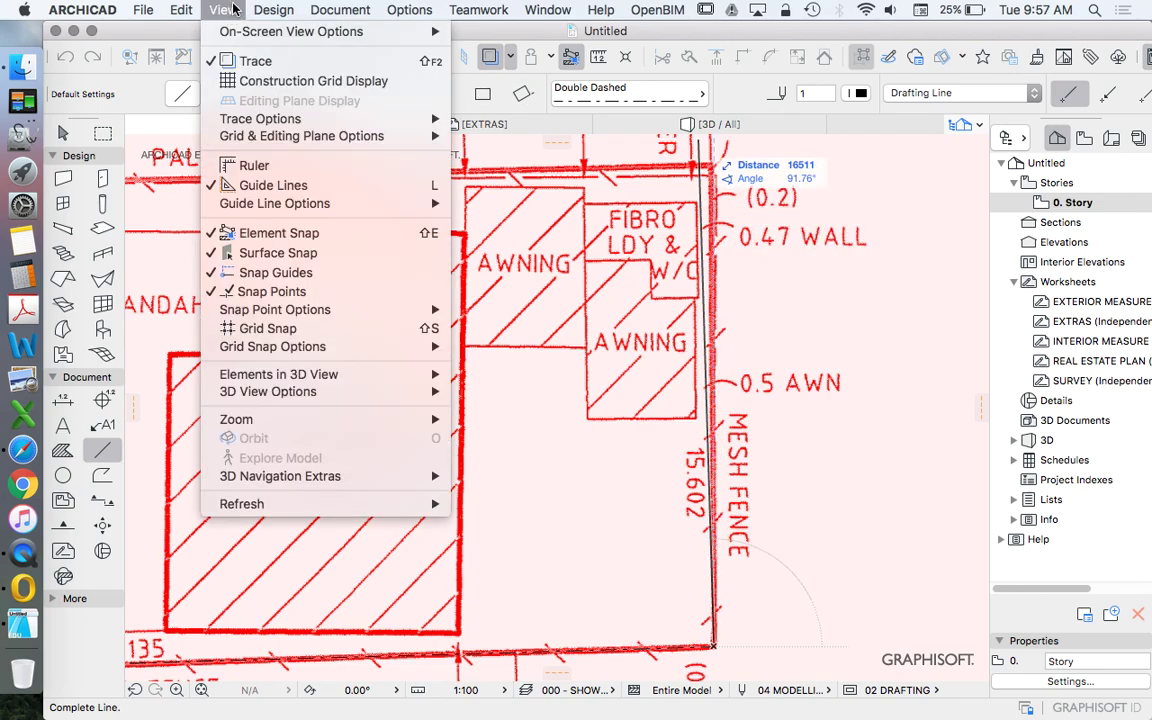
left_click(274, 274)
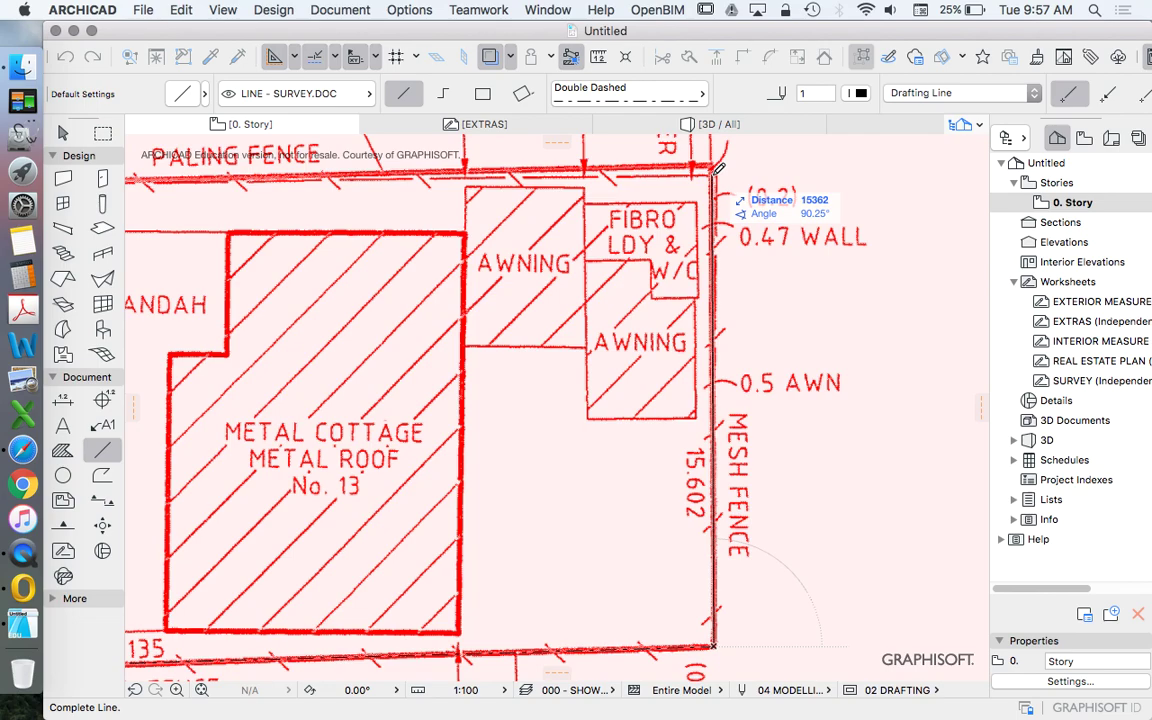
type("1")
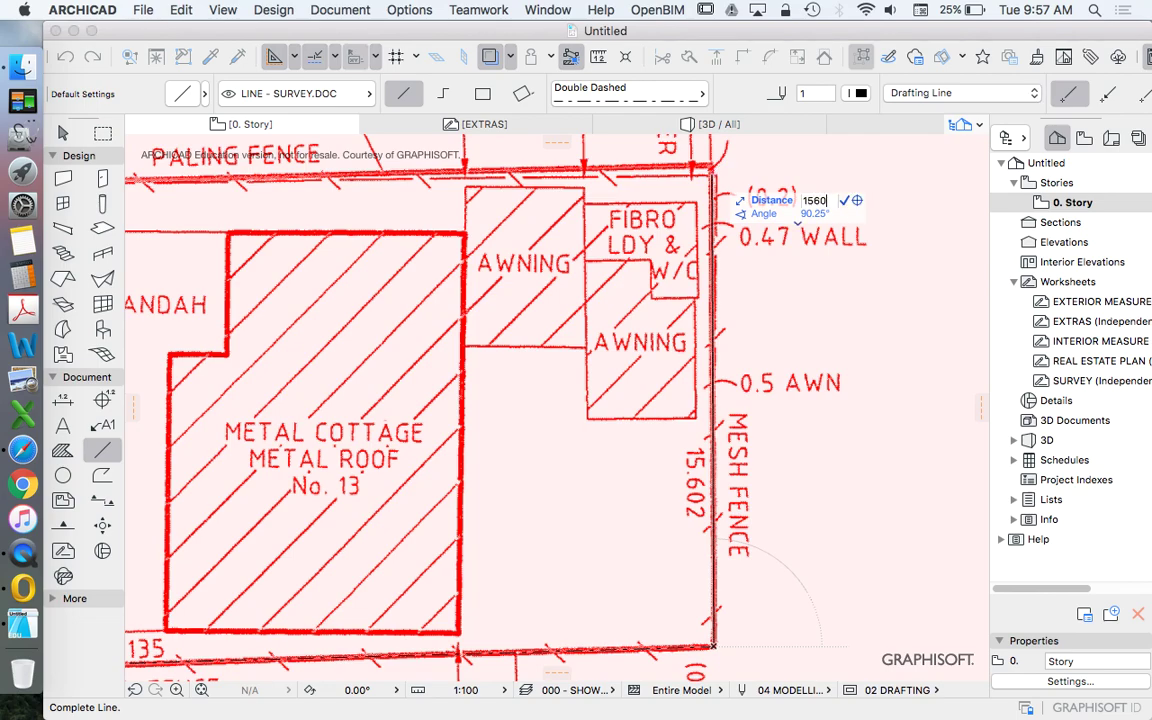
key("Return")
- Draw the paling and mesh fence boundary line from the rear corner towards Soudan Street, 41135 mm long
left_click(713, 176)
scroll(768, 250, "down", 5)
scroll(591, 208, "up", 5)
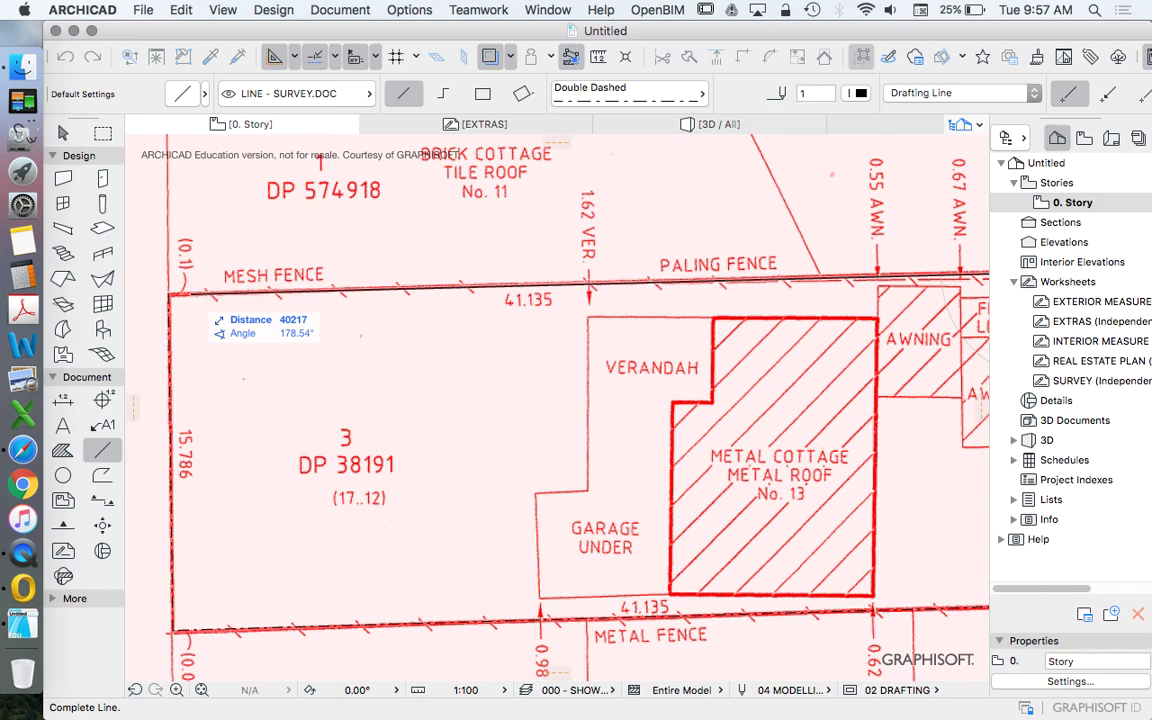
type("4")
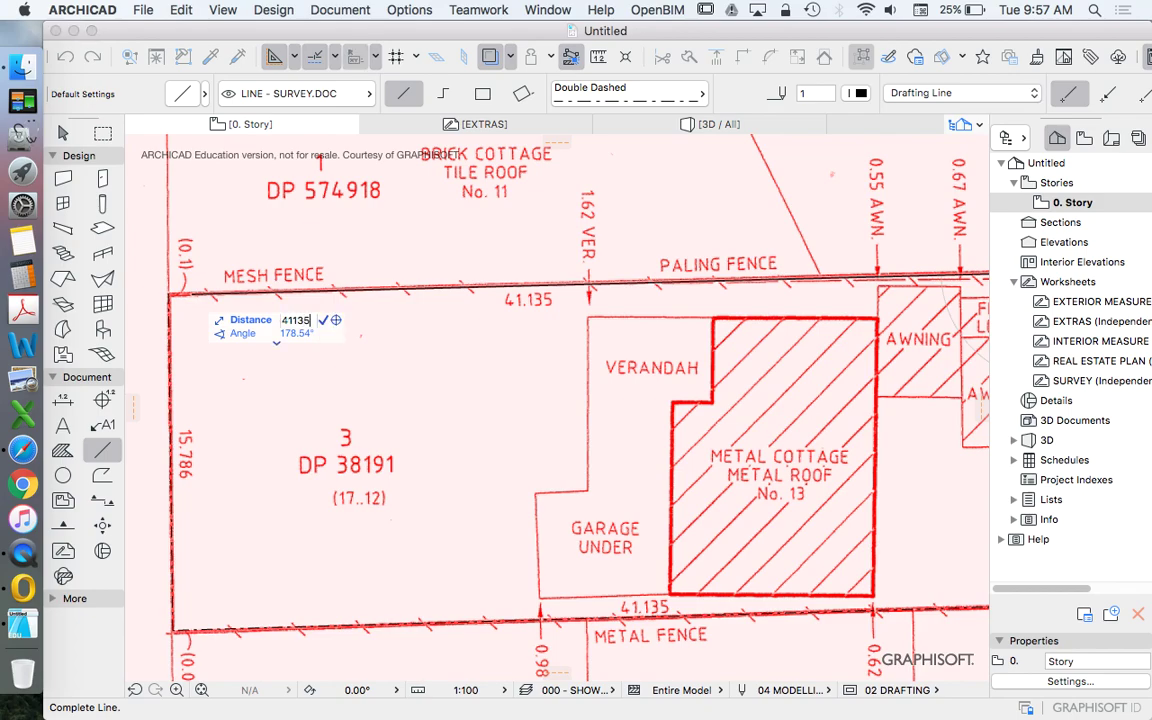
type("1135")
key("Return")
- Move the paling and mesh fence boundary line so its street end meets the top of the Soudan Street boundary line
scroll(160, 294, "up", 10)
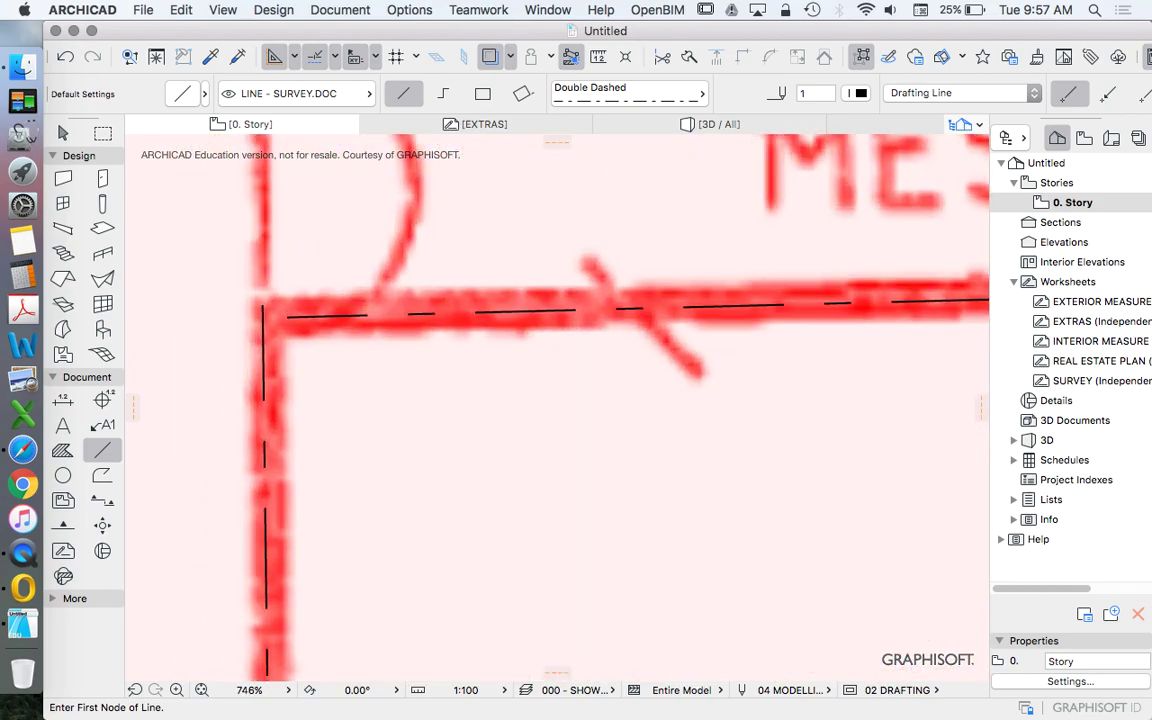
scroll(311, 275, "down", 10)
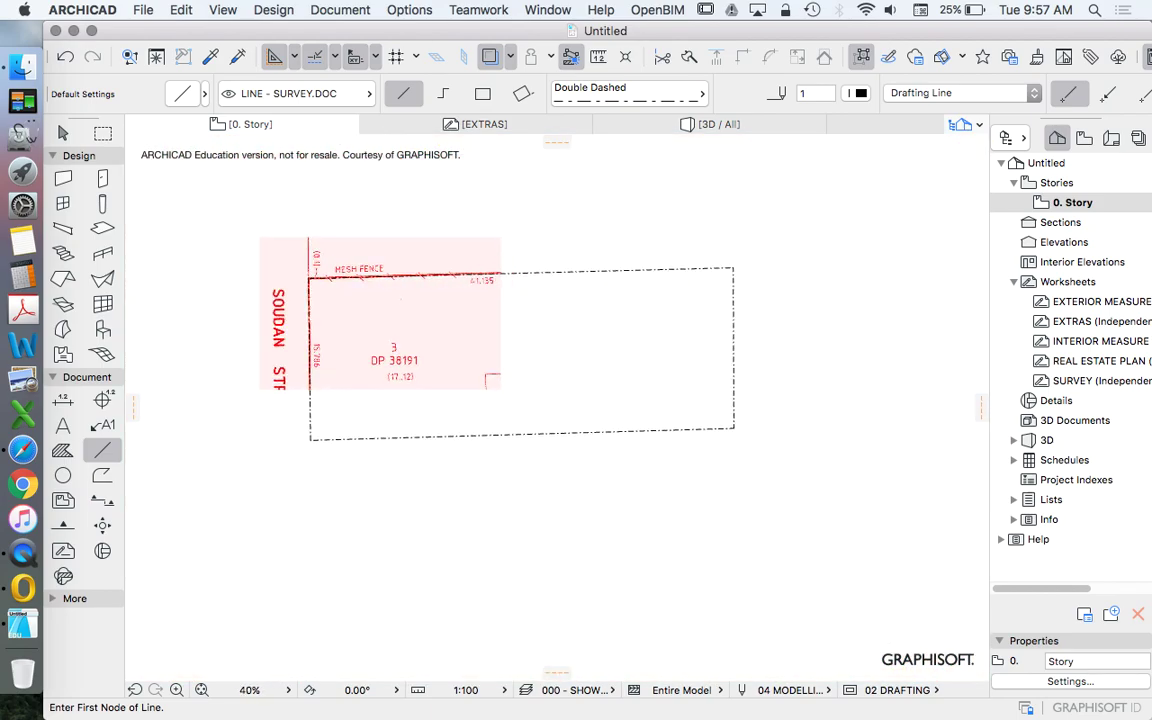
scroll(630, 270, "up", 4)
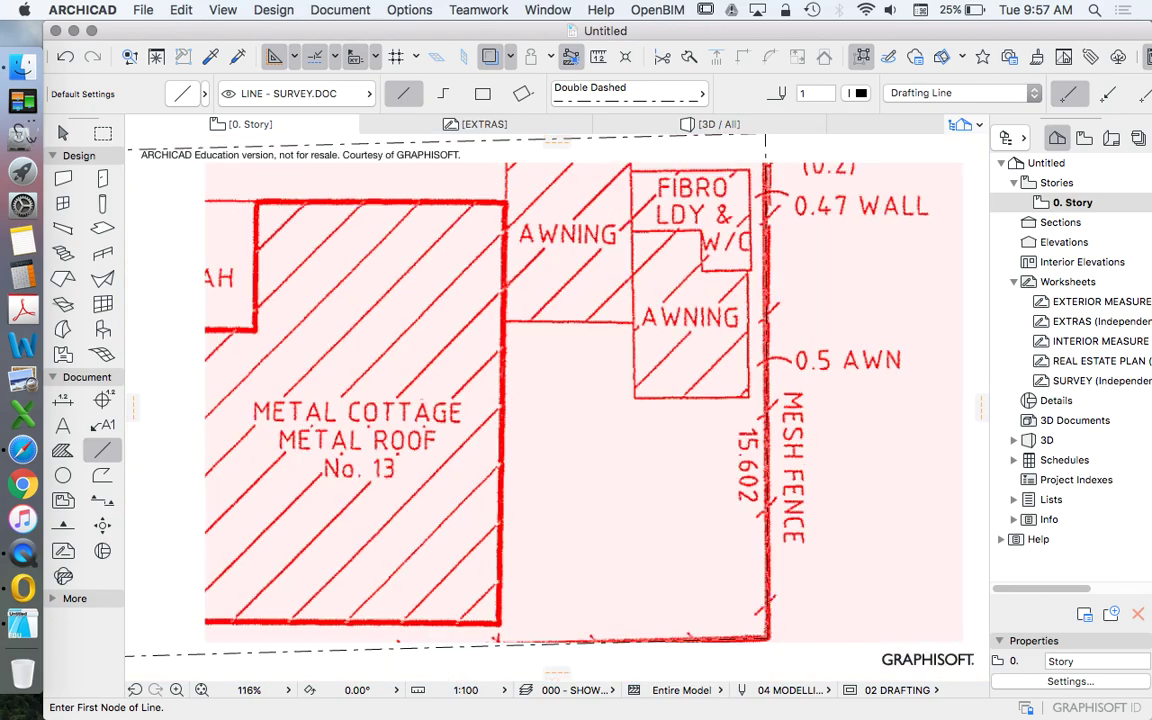
scroll(765, 358, "down", 3)
middle_click_drag(430, 320, 760, 355)
scroll(425, 306, "up", 5)
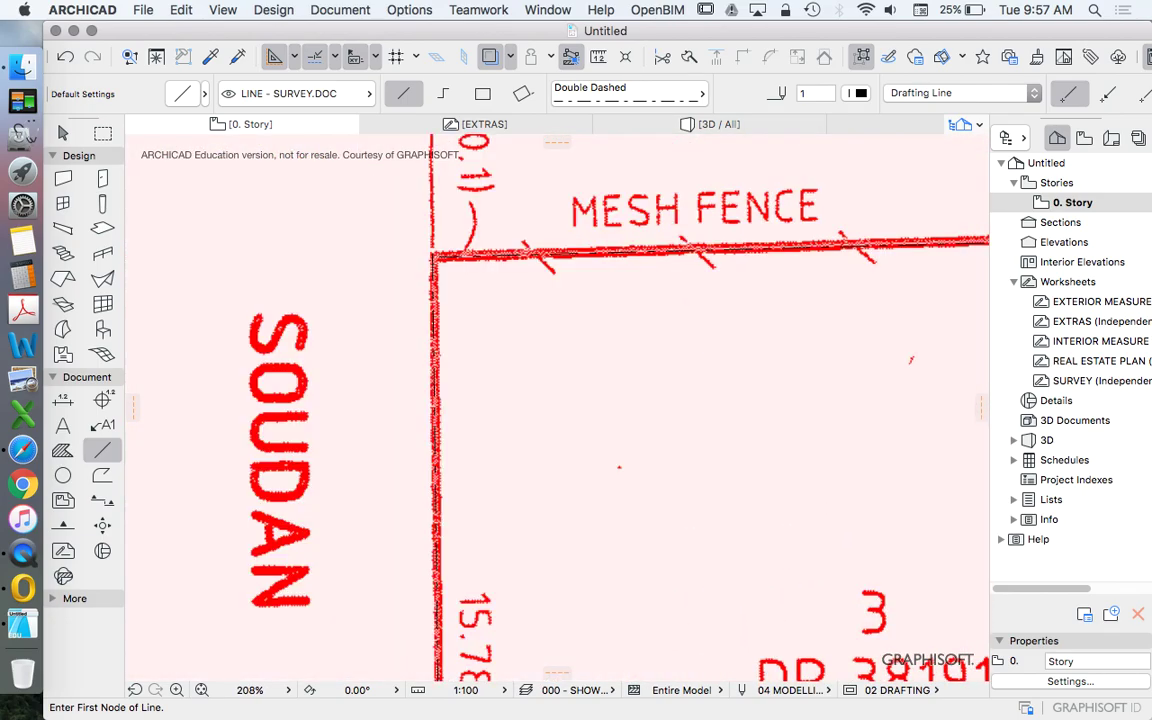
key("w")
left_click_drag(444, 259, 438, 256)
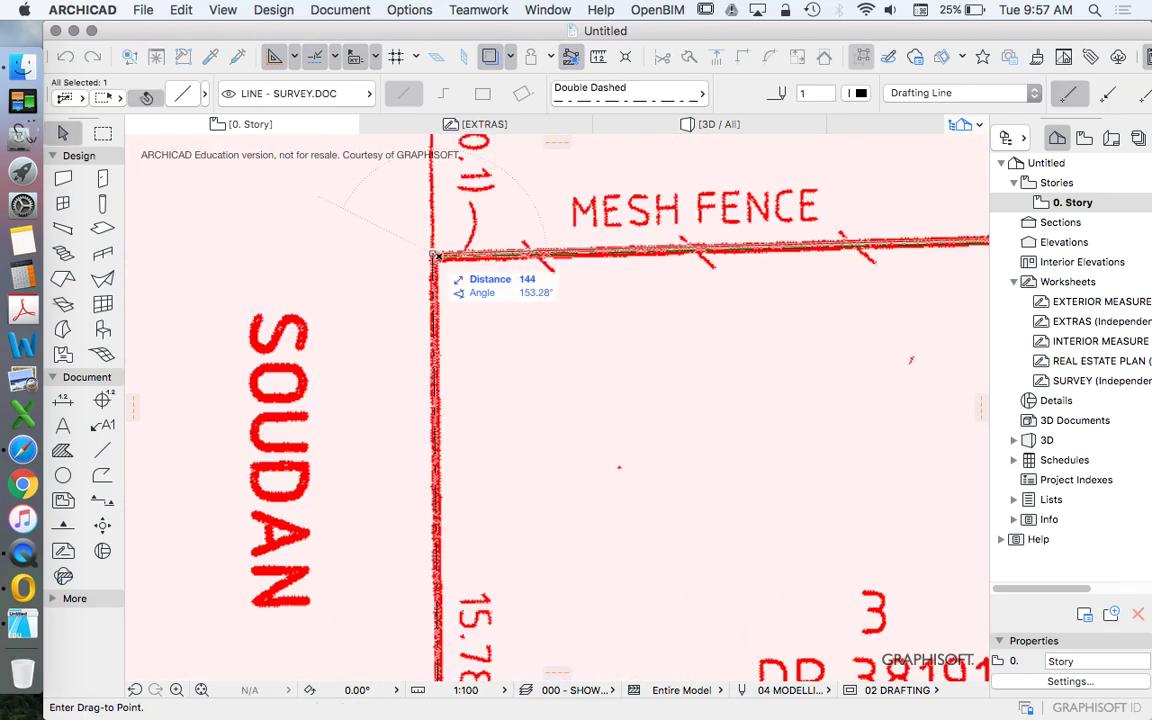
left_click(437, 256)
- Draw a solid arc centred on the mesh fence street corner, starting at that boundary line's rear end and sweeping down along the rear boundary
scroll(436, 256, "down", 5)
scroll(783, 244, "up", 3)
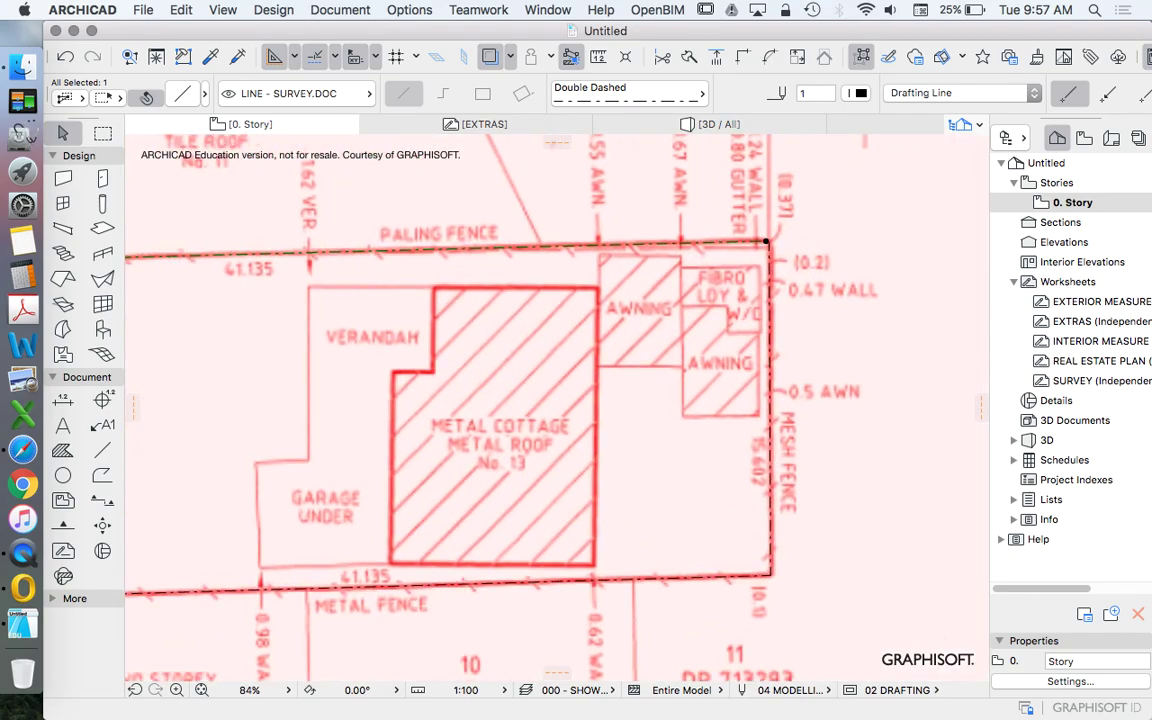
scroll(770, 242, "down", 3)
left_click(63, 477)
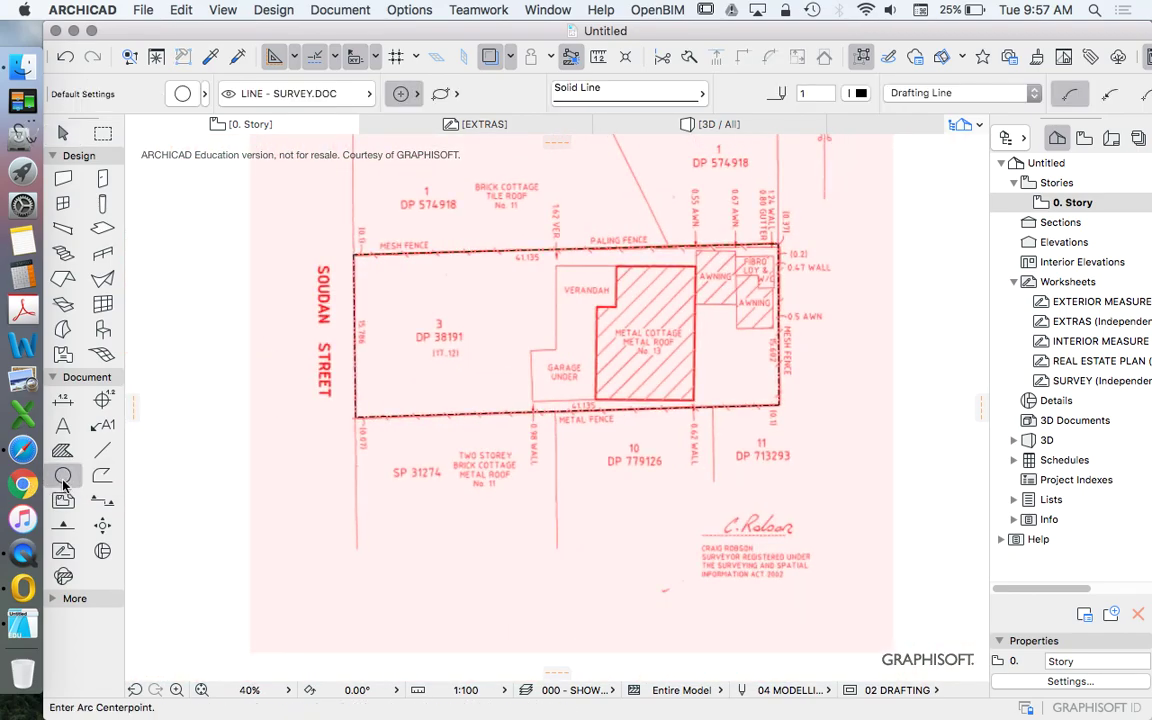
left_click(356, 250)
scroll(775, 242, "up", 5)
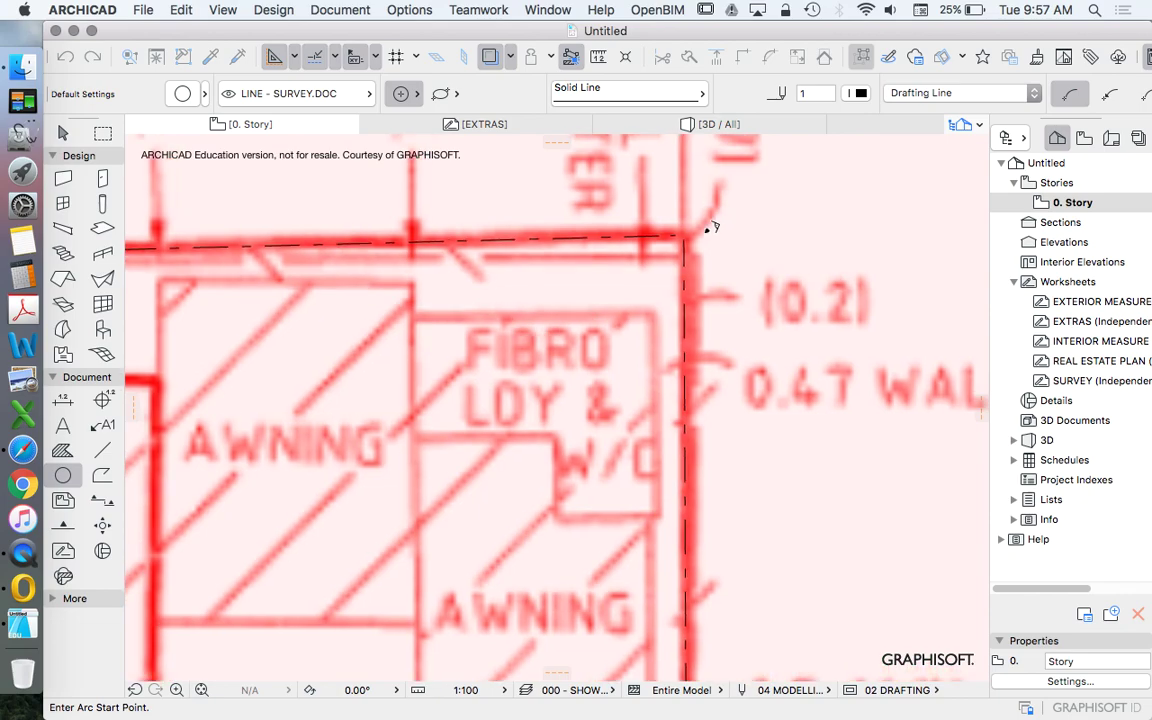
left_click(656, 240)
scroll(656, 240, "down", 4)
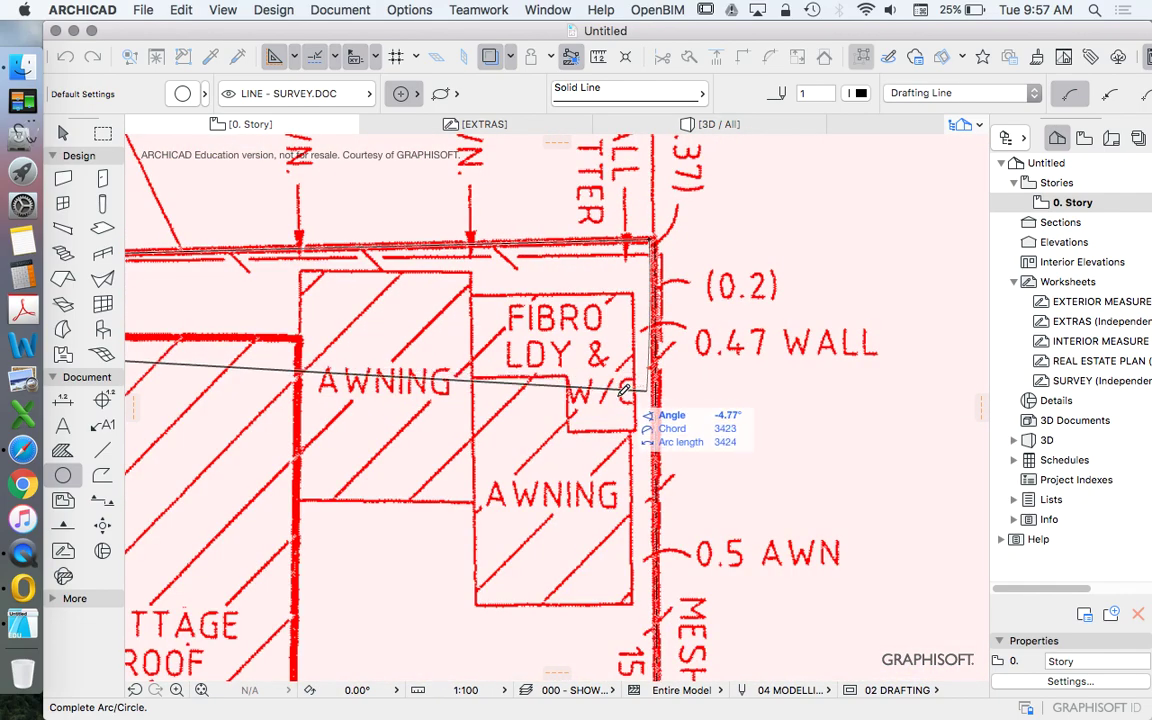
left_click(643, 439)
key("Escape")
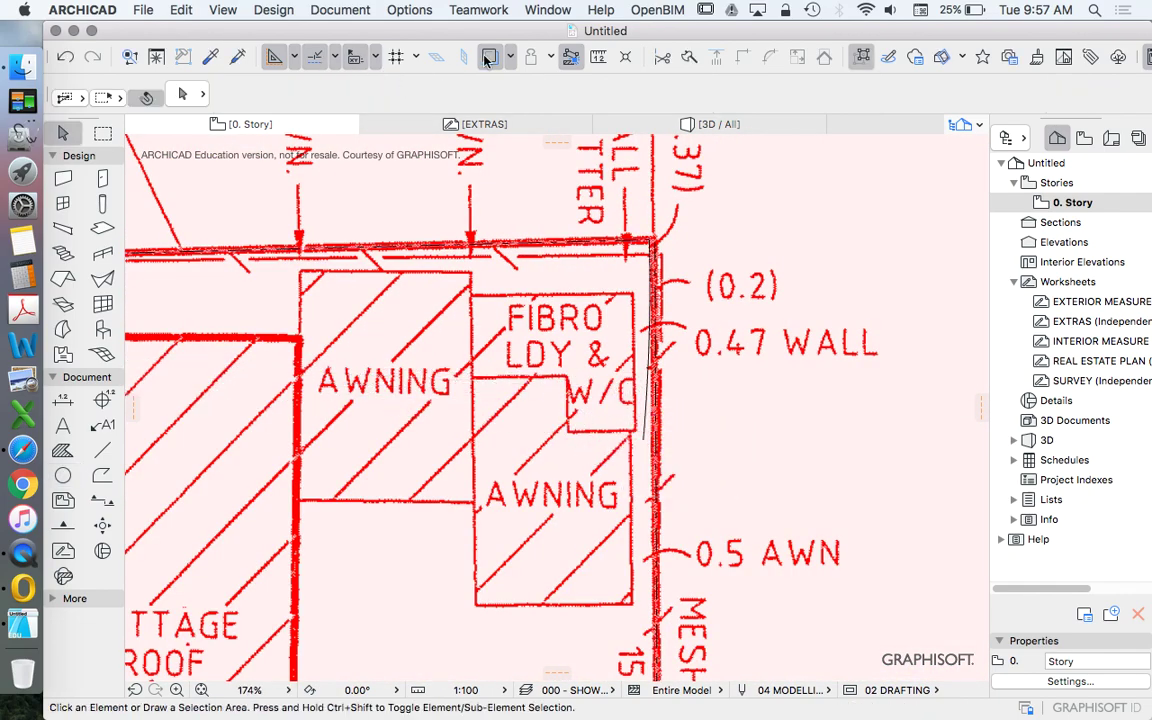
- Hide the trace reference and stretch the construction arc's upper end up past the rear paling fence corner
left_click(490, 58)
left_click(650, 242)
left_click(649, 240)
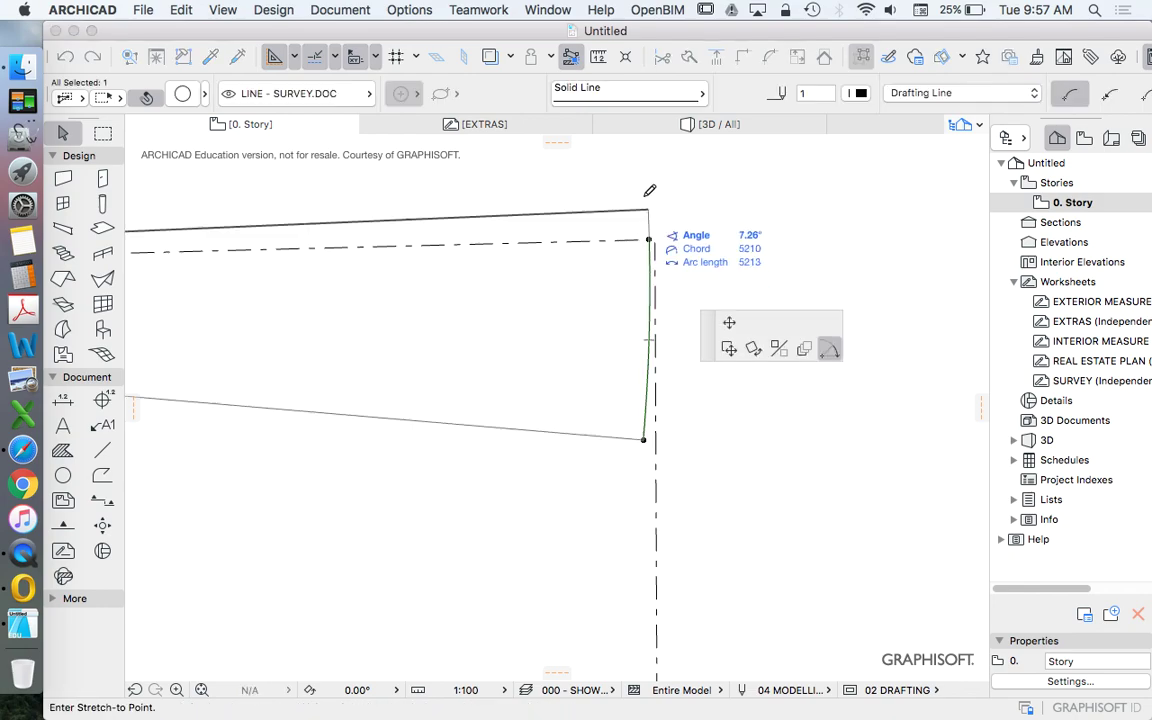
left_click(645, 160)
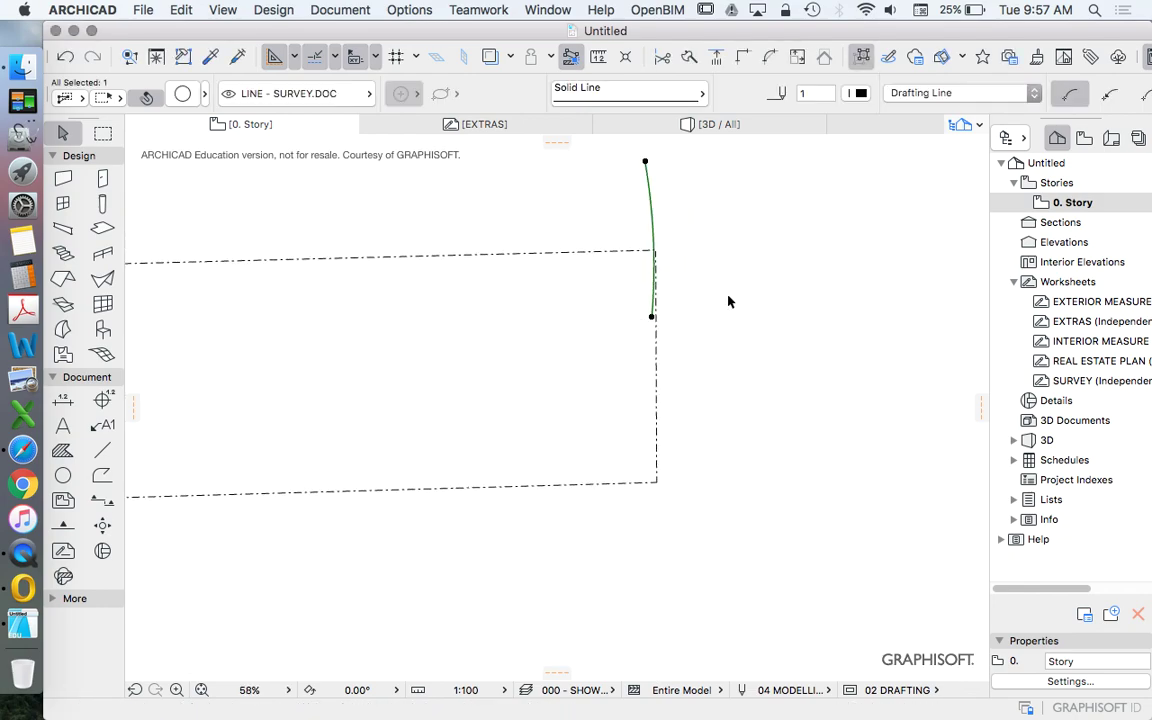
left_click(589, 321)
- Draw an arc of radius 15602 mm centred on the rear metal fence corner, sweeping from the mesh fence line's upper end into the lot
scroll(589, 321, "down", 3)
left_click(63, 475)
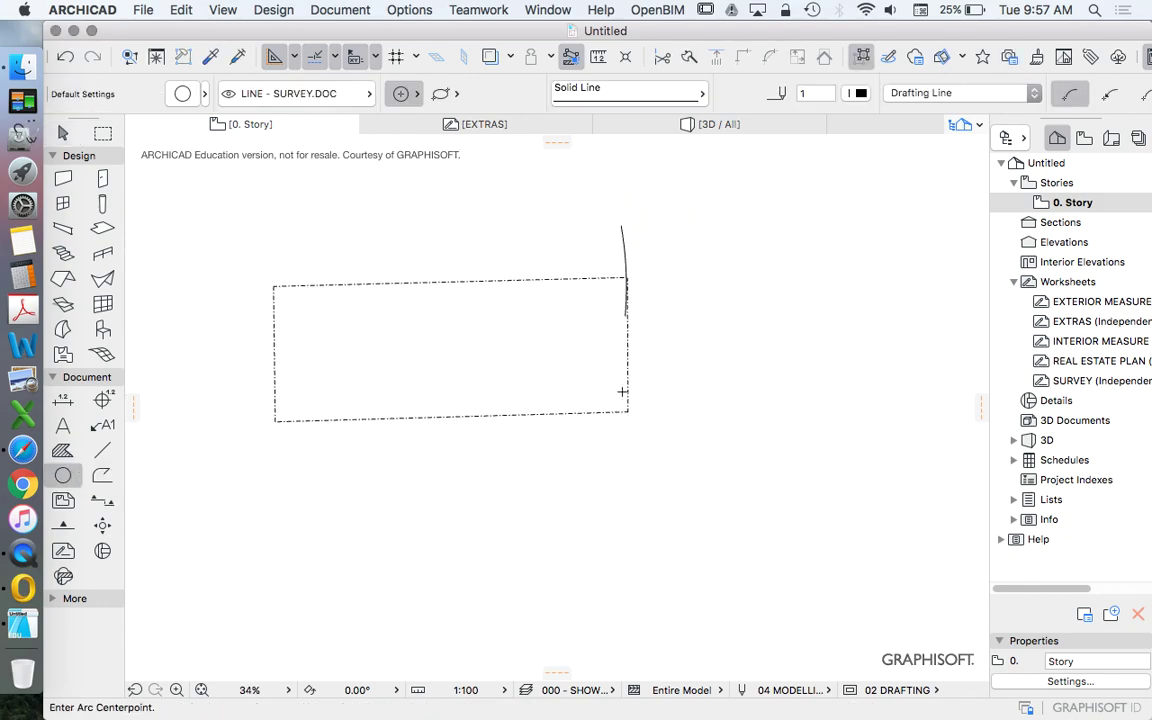
left_click(631, 409)
scroll(625, 268, "up", 5)
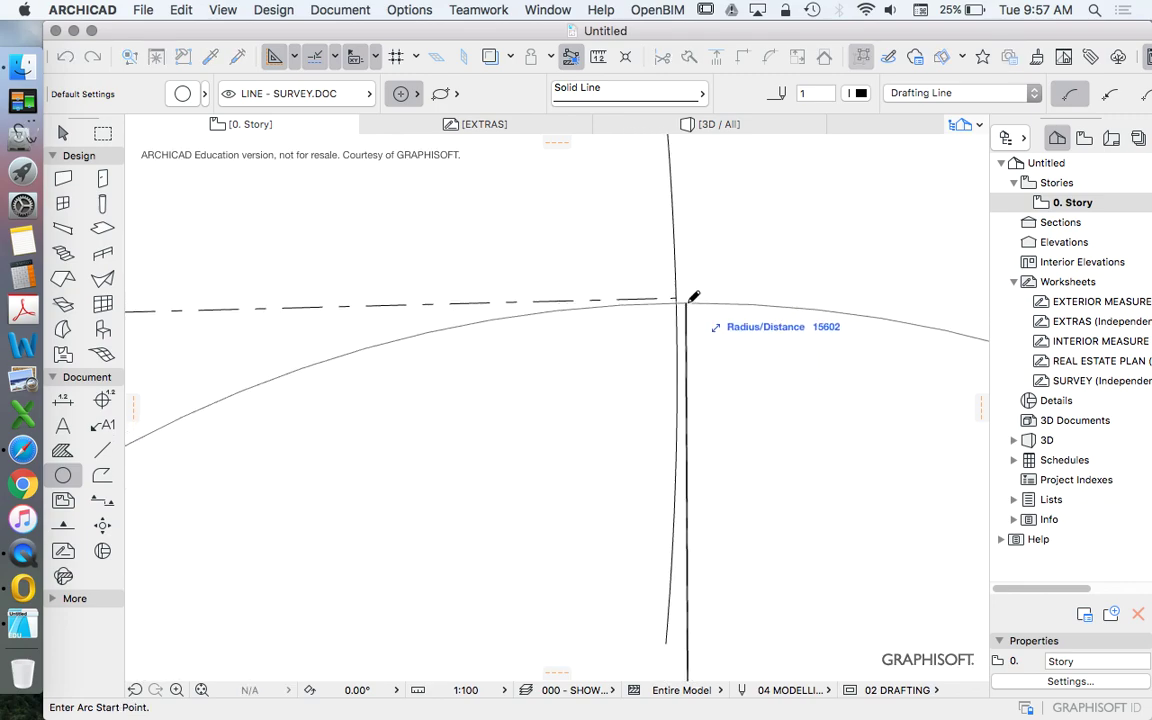
scroll(694, 297, "up", 4)
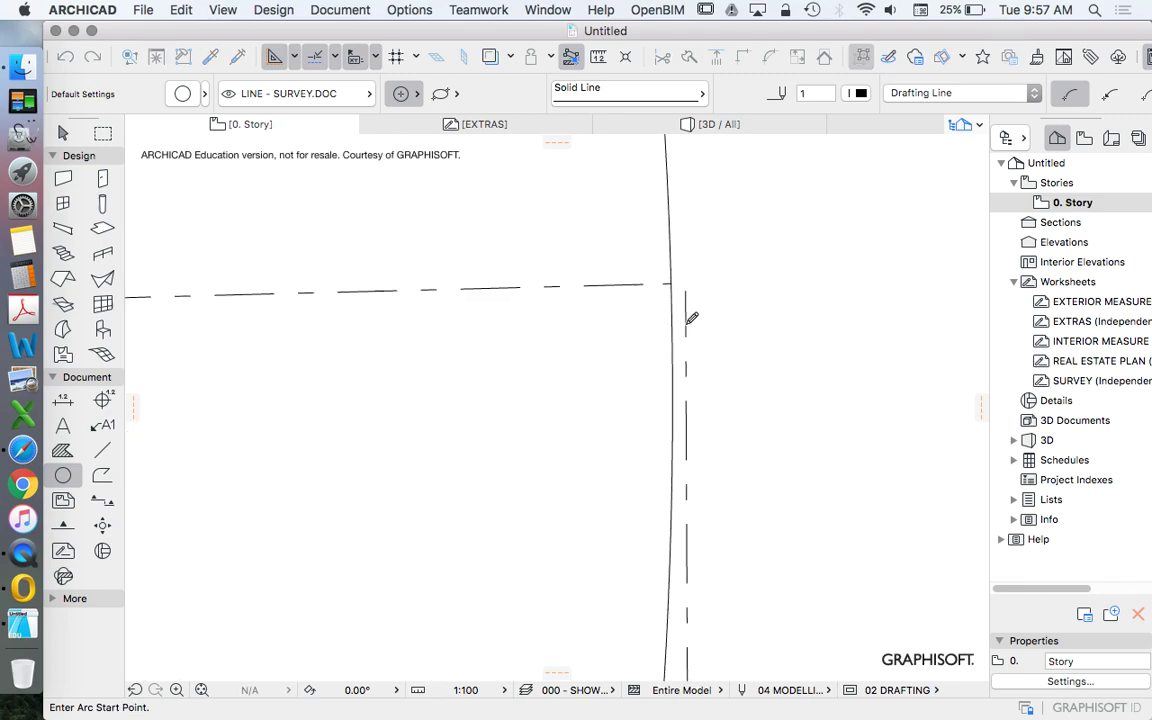
left_click(687, 253)
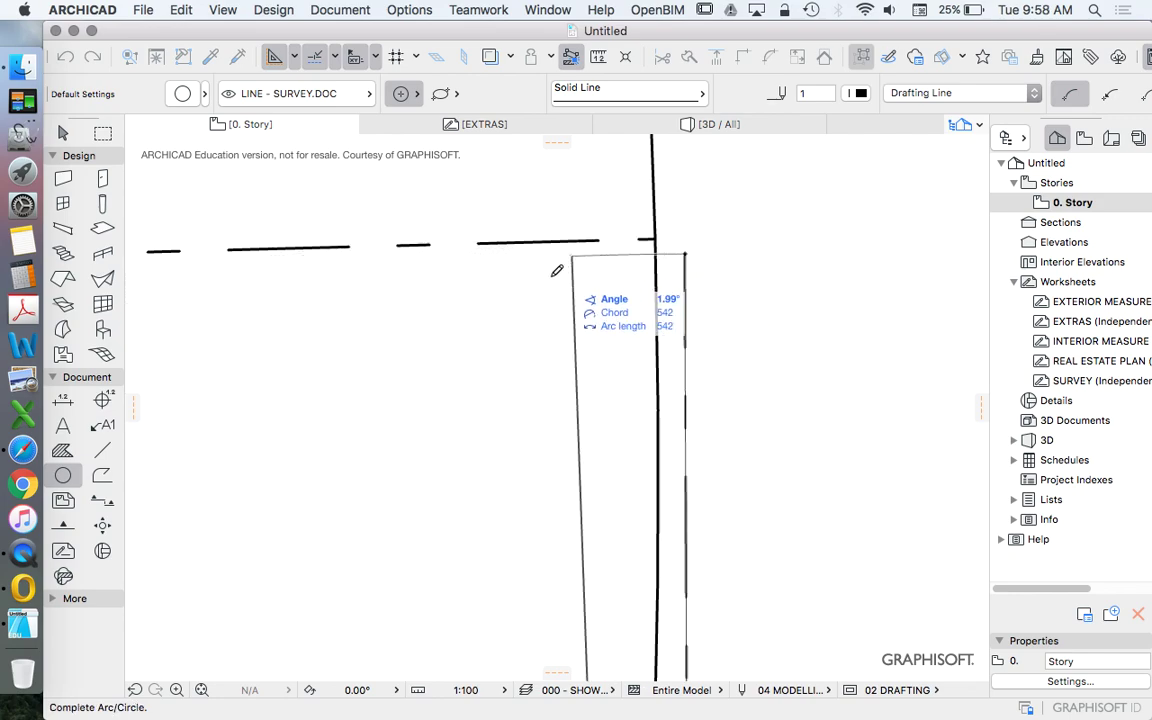
left_click(498, 299)
key("Escape")
- Stretch the new arc's outer end outwards beyond the rear mesh fence line so it spans both sides of the corner
left_click(686, 254)
left_click(686, 255)
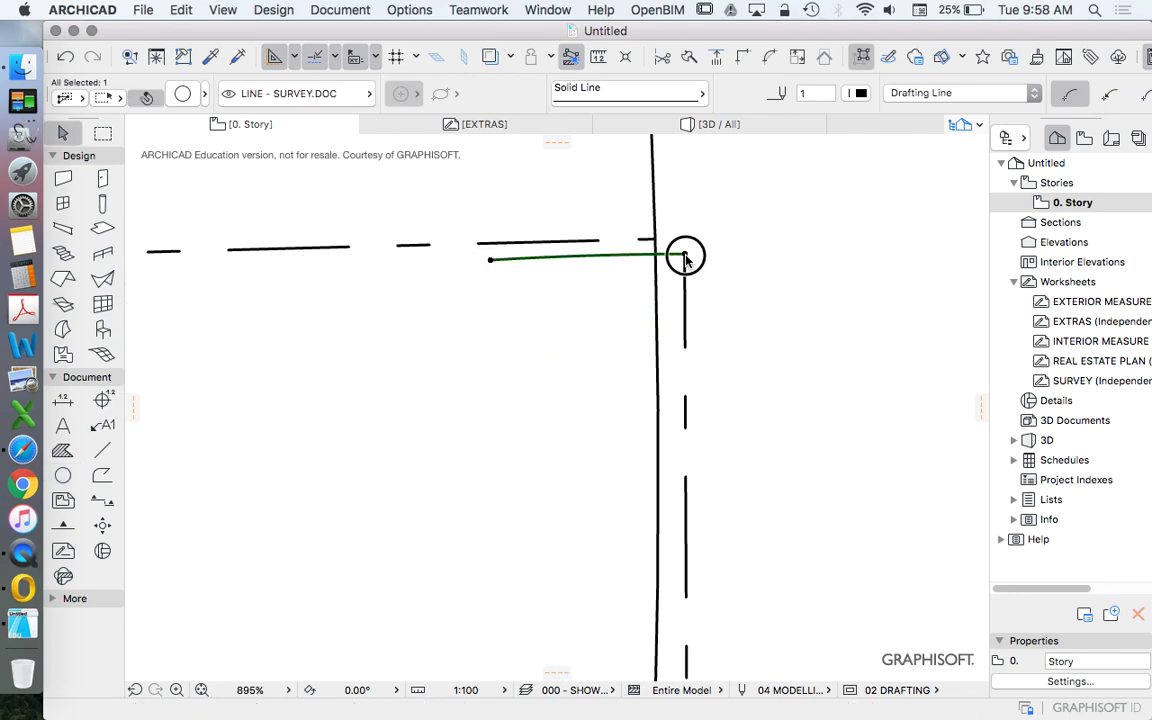
left_click(855, 335)
key("Escape")
- Stretch the upper end of the rear mesh fence boundary line to the intersection of the two construction arcs
scroll(677, 305, "down", 5)
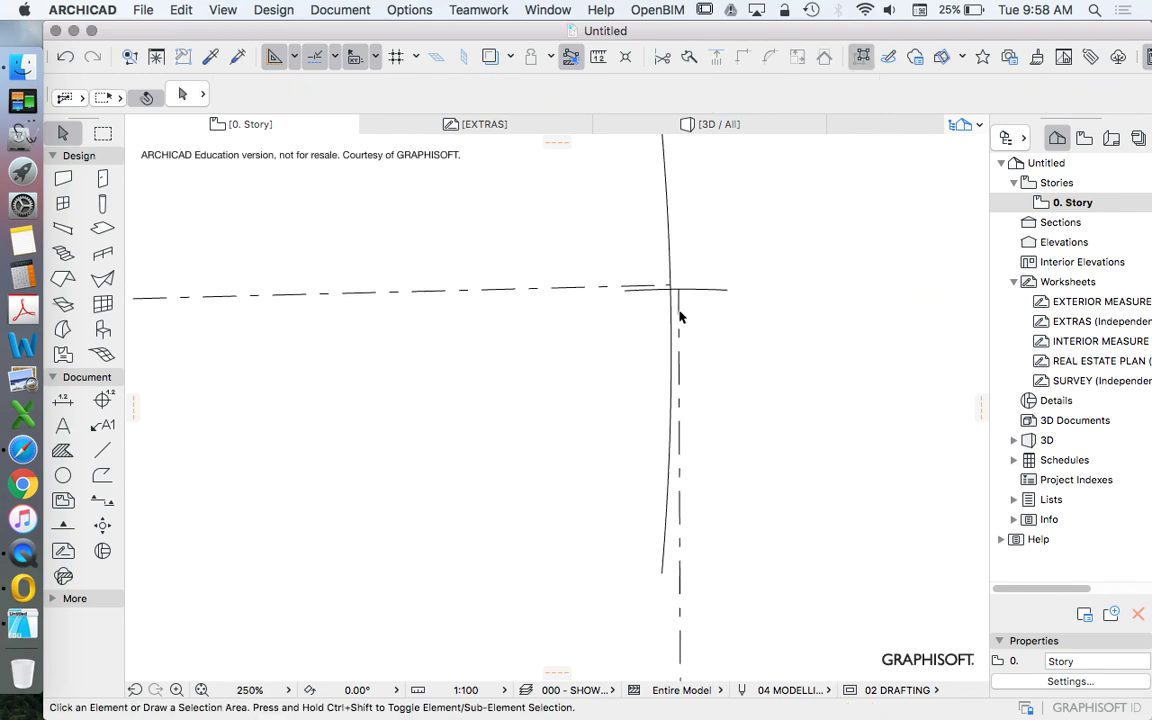
left_click(669, 253)
scroll(672, 255, "up", 5)
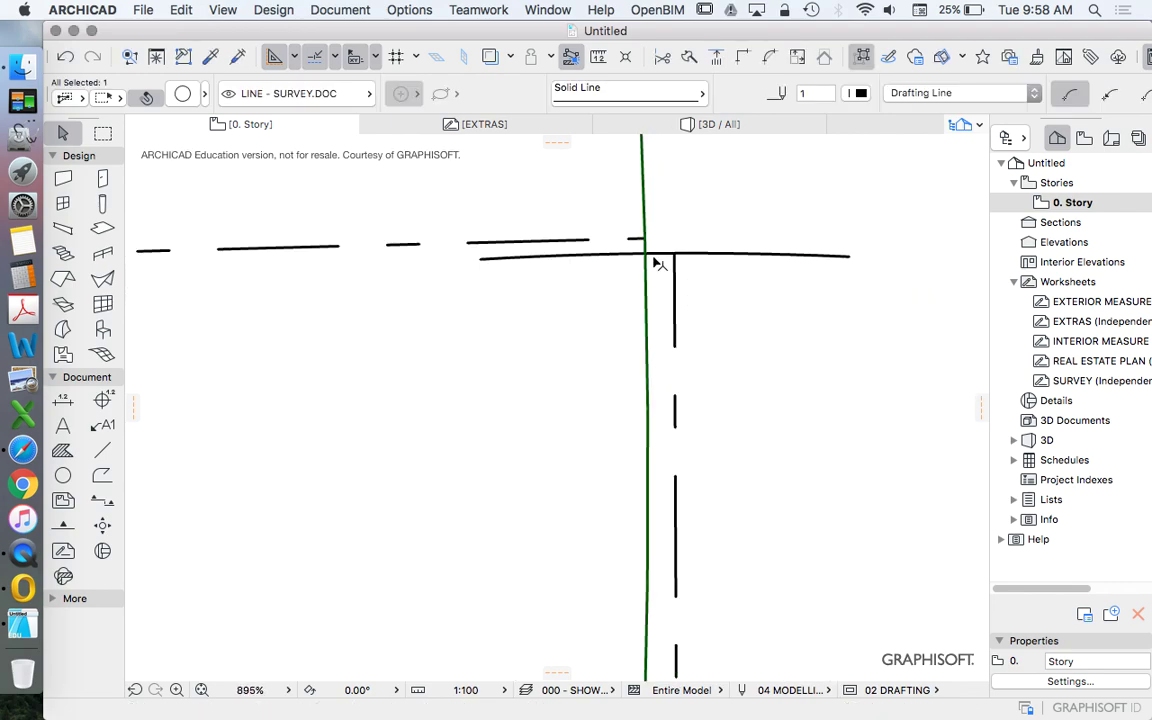
left_click(680, 273)
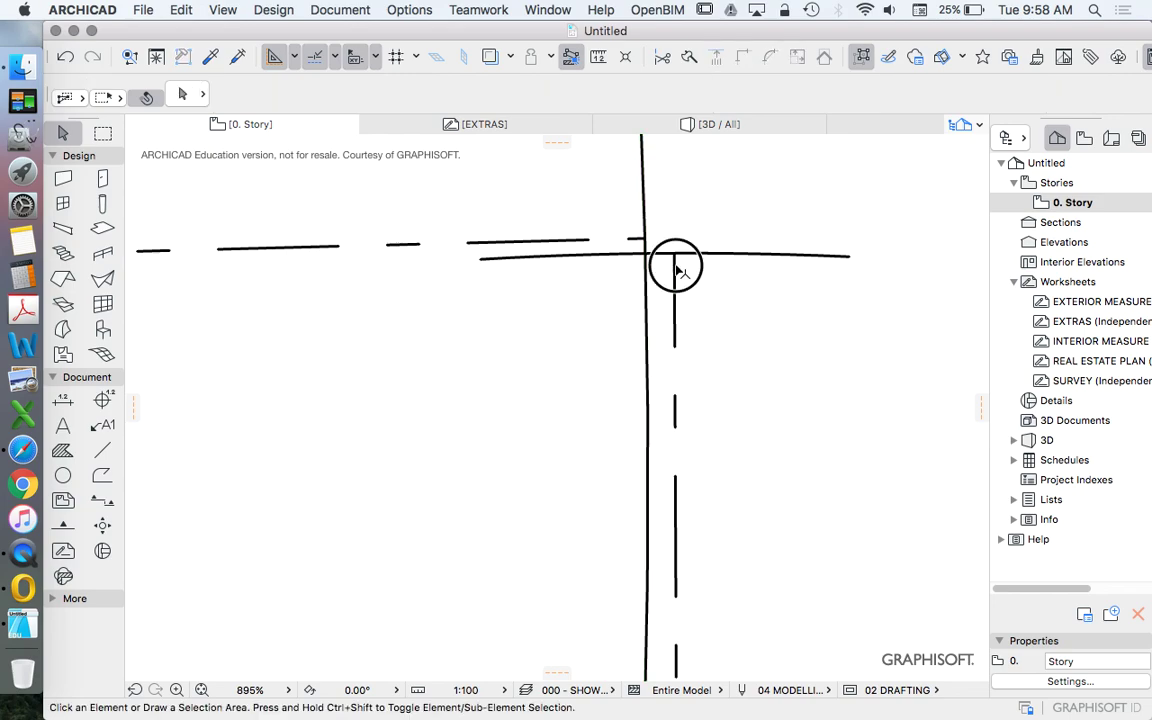
left_click(675, 262)
left_click(675, 256)
left_click(643, 253)
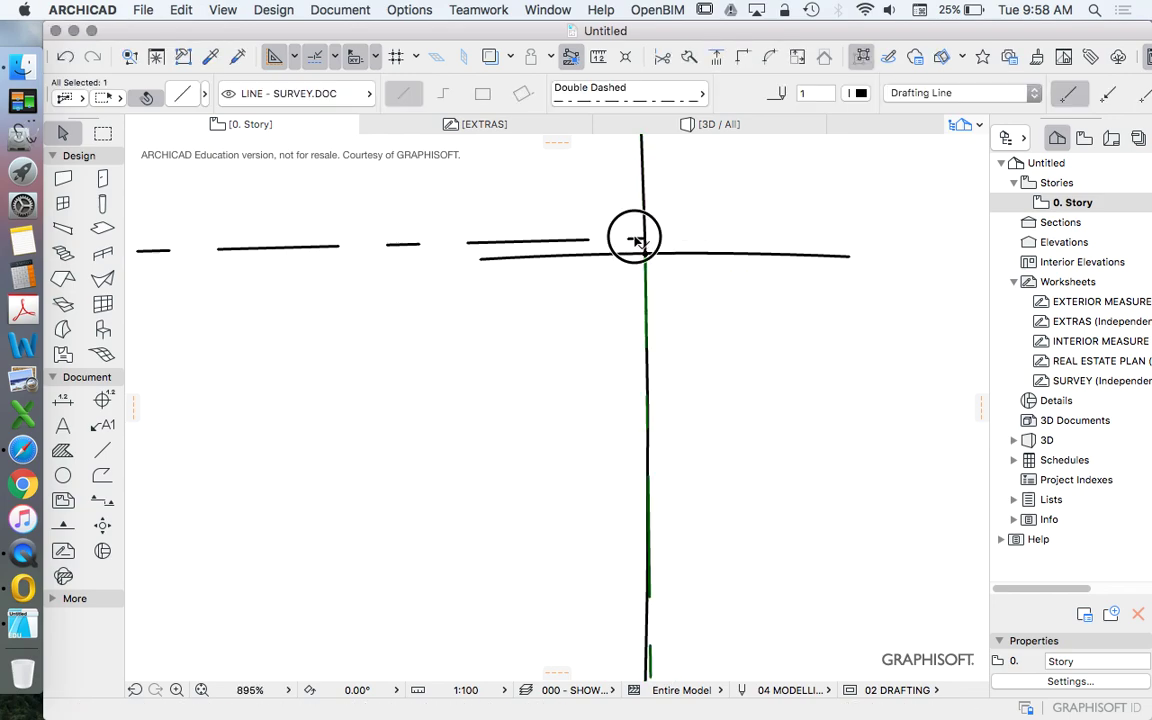
- Stretch the rear end of the paling and mesh fence boundary line to the same arc intersection, closing the corner
left_click(634, 238)
left_click(644, 239)
left_click(645, 253)
key("Escape")
- Delete both construction arcs at the rear corner
left_click(673, 257)
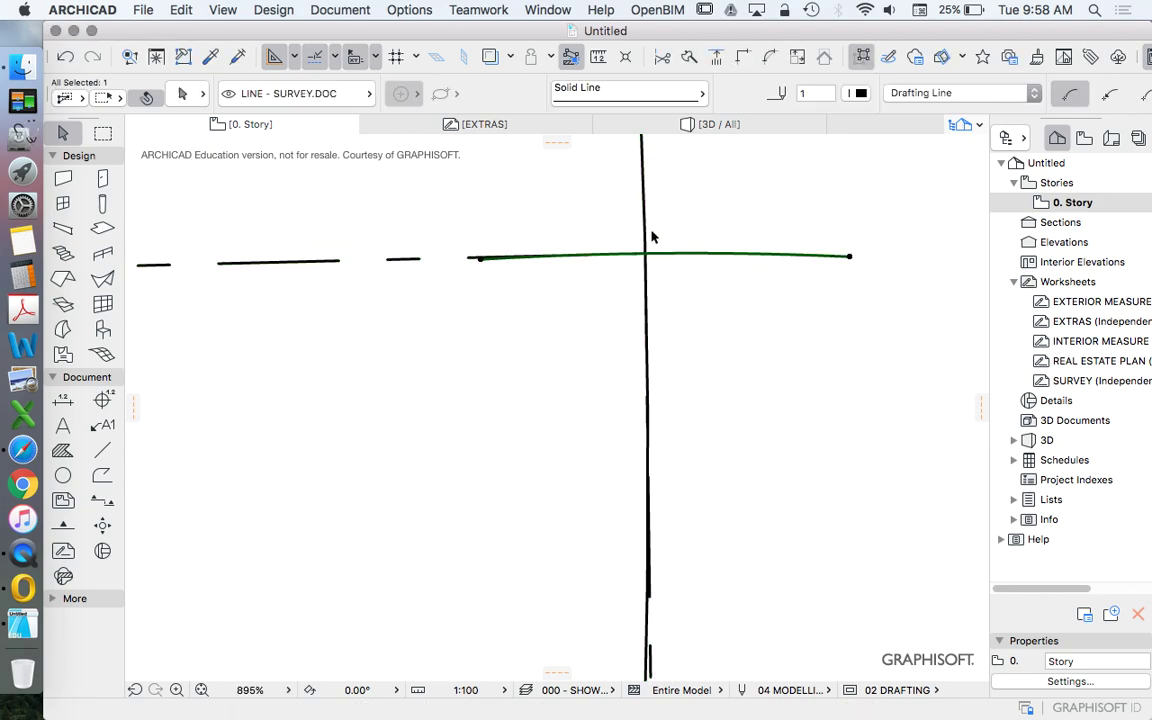
left_click(645, 232, "shift")
key("Delete")
- Show the trace reference again and compare the closed boundary with the survey, toggling the survey underlay off and on
scroll(783, 289, "down", 10)
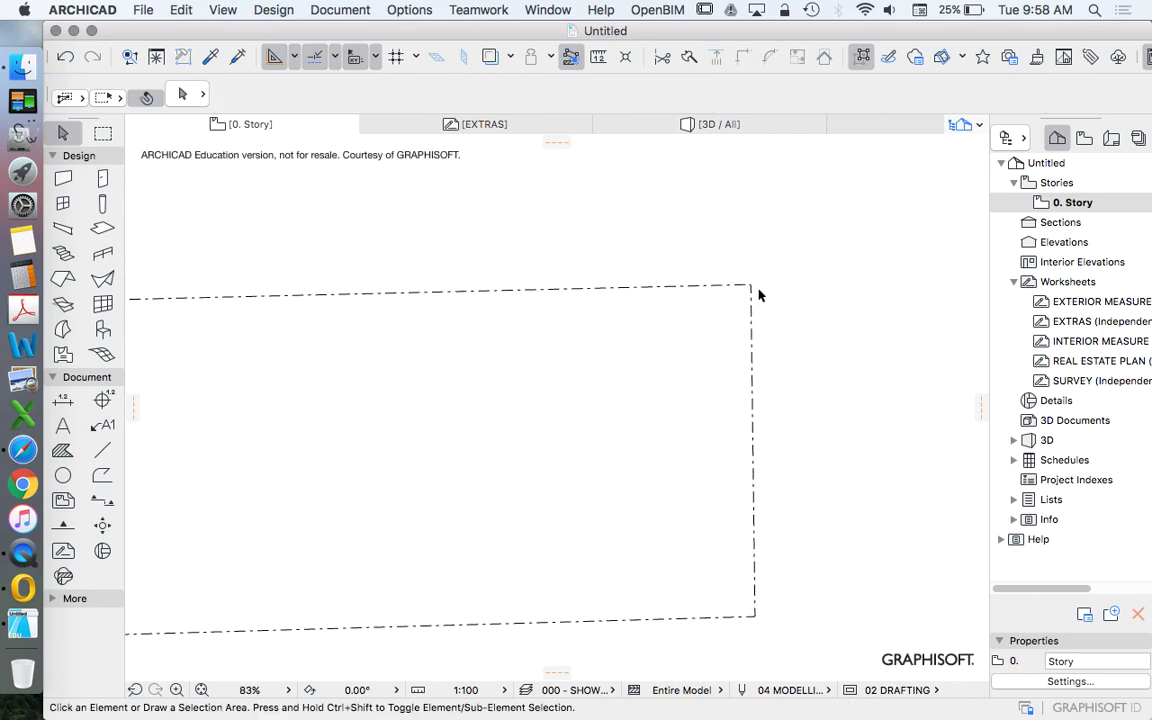
left_click(497, 56)
scroll(738, 261, "up", 5)
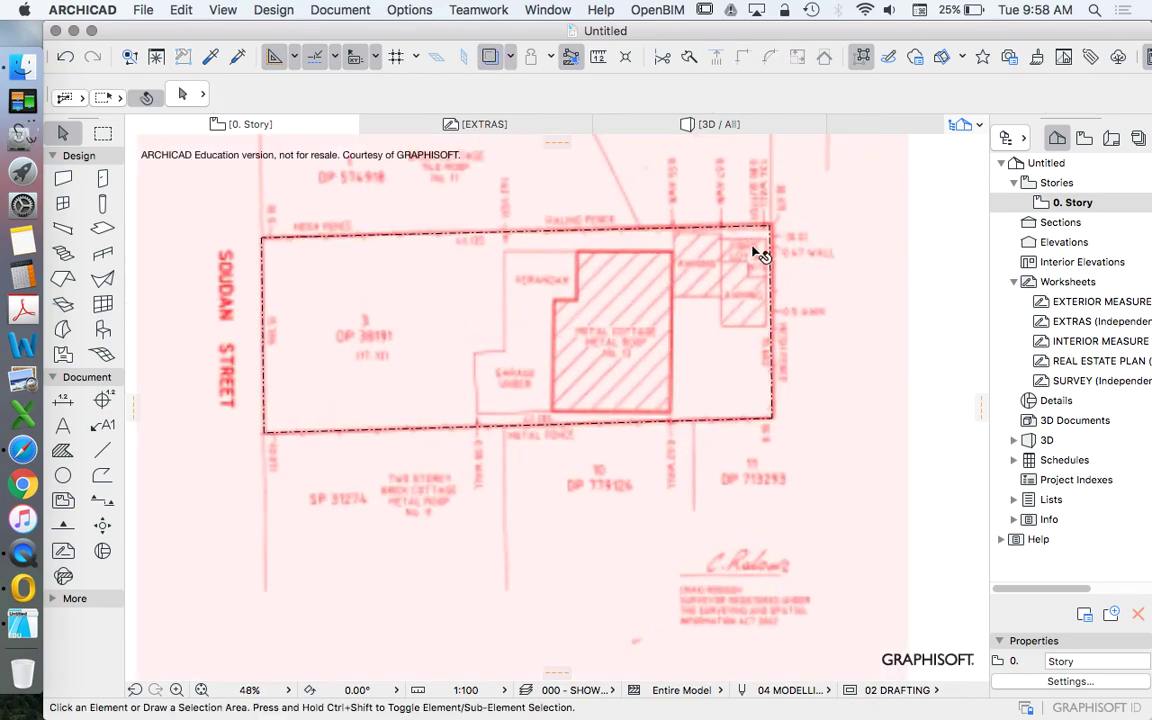
scroll(766, 203, "down", 3)
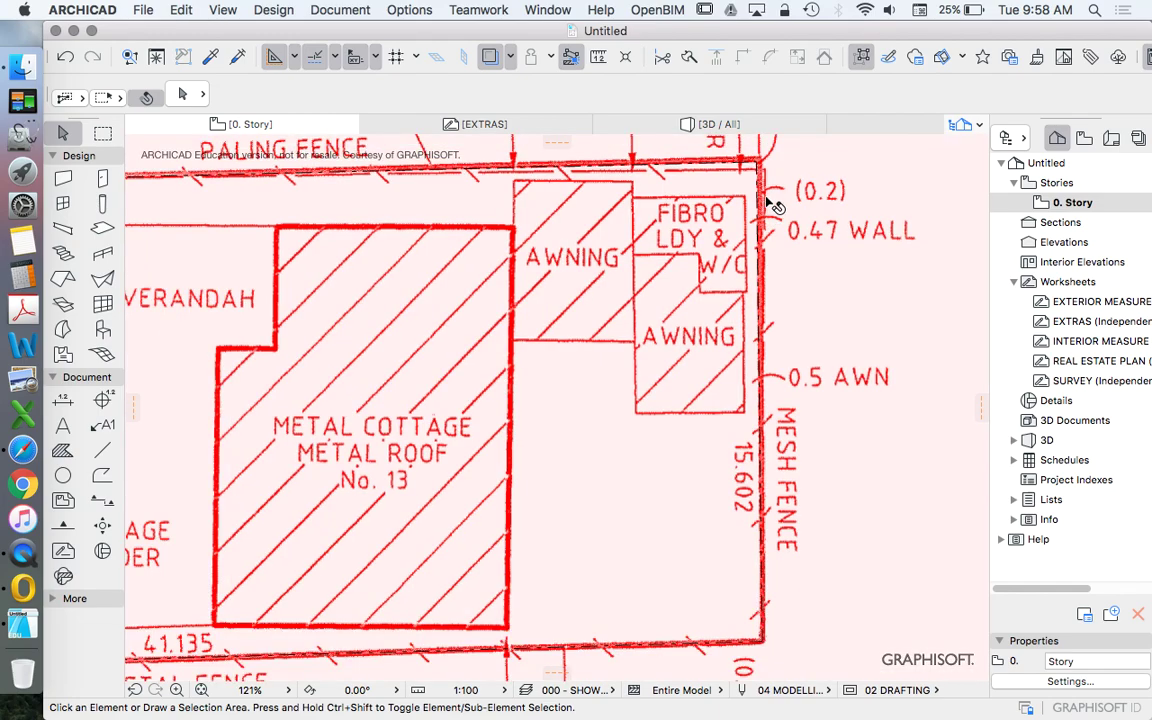
scroll(830, 240, "down", 5)
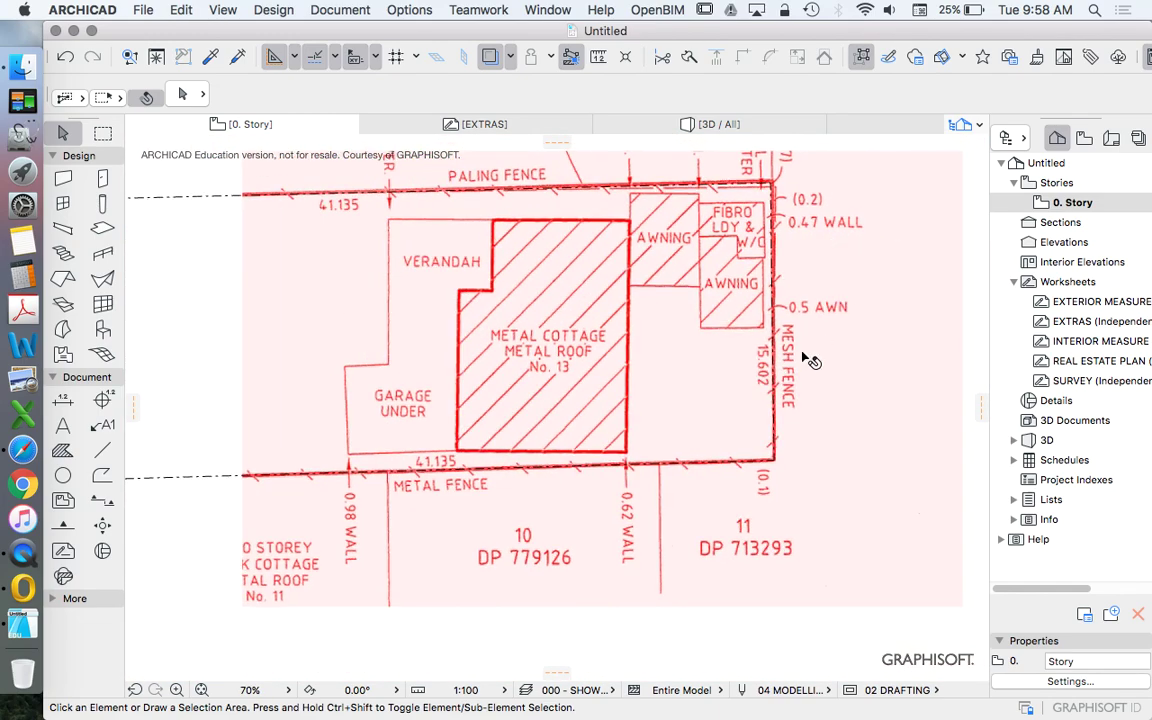
scroll(622, 314, "up", 2)
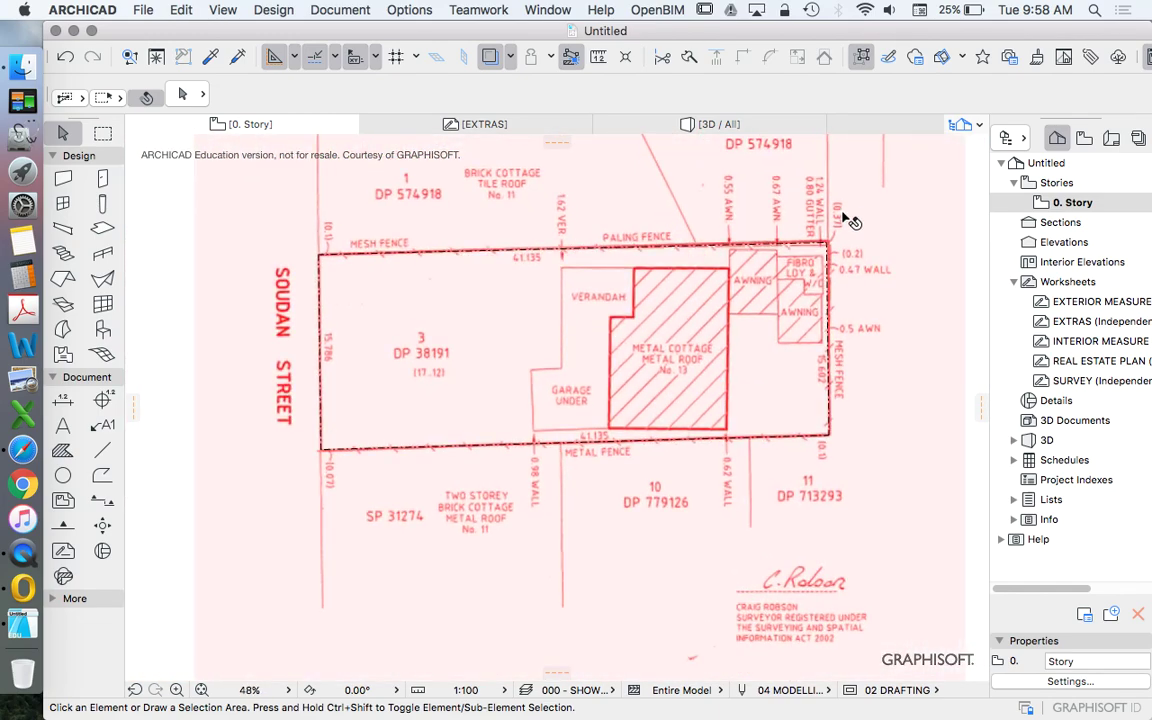
left_click(492, 57)
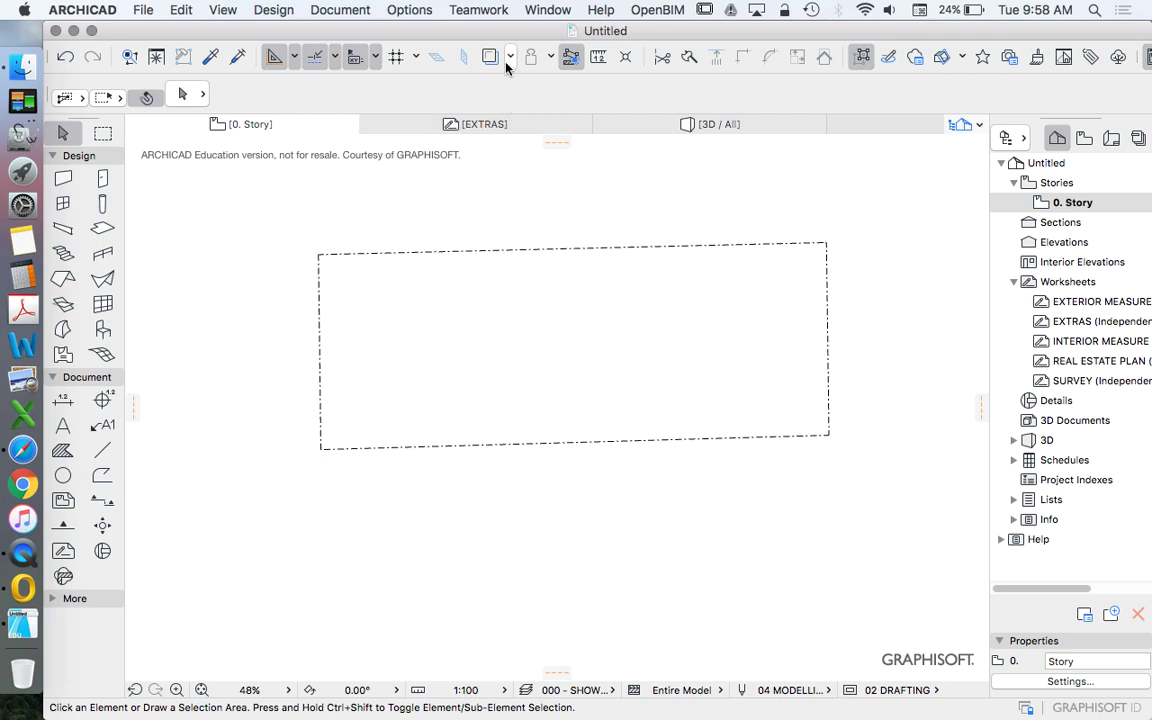
left_click(494, 58)
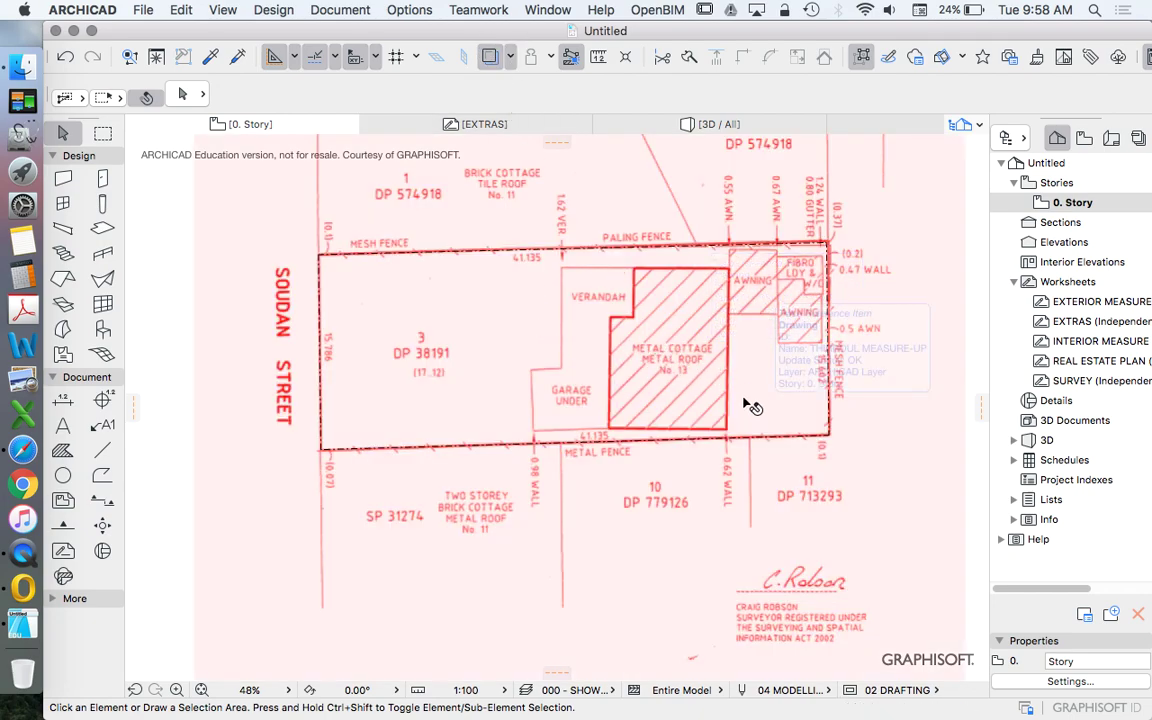
scroll(767, 370, "down", 1)
scroll(818, 392, "down", 3)
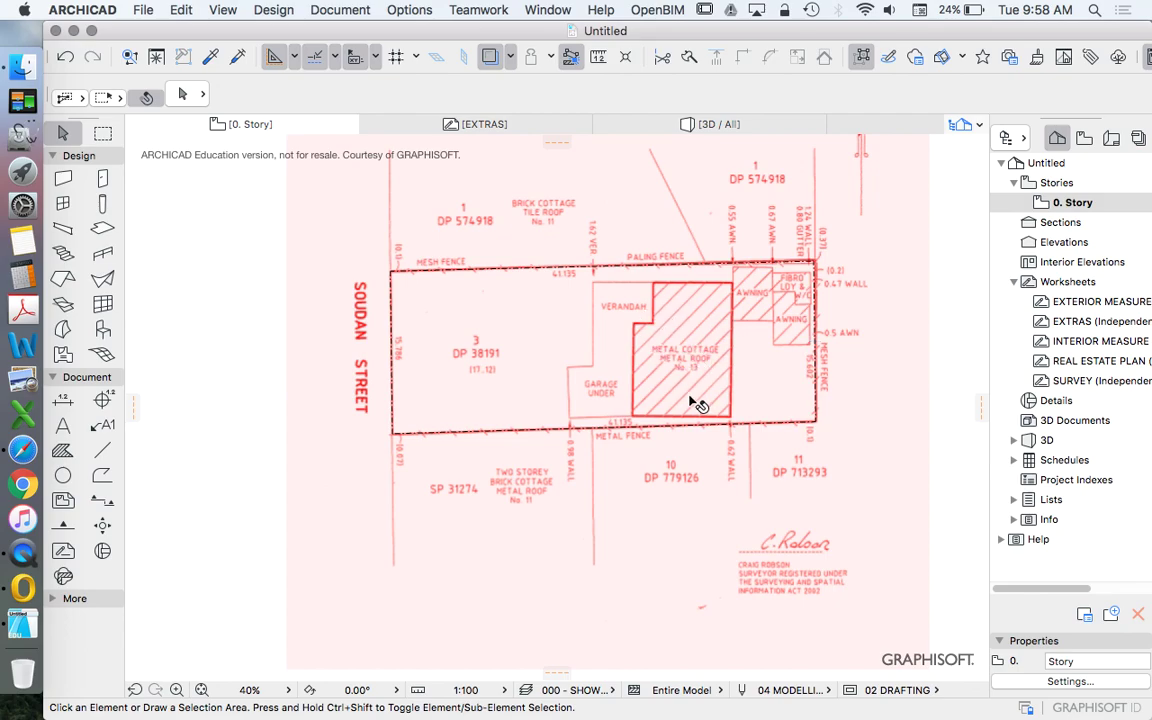
left_click(22, 552)
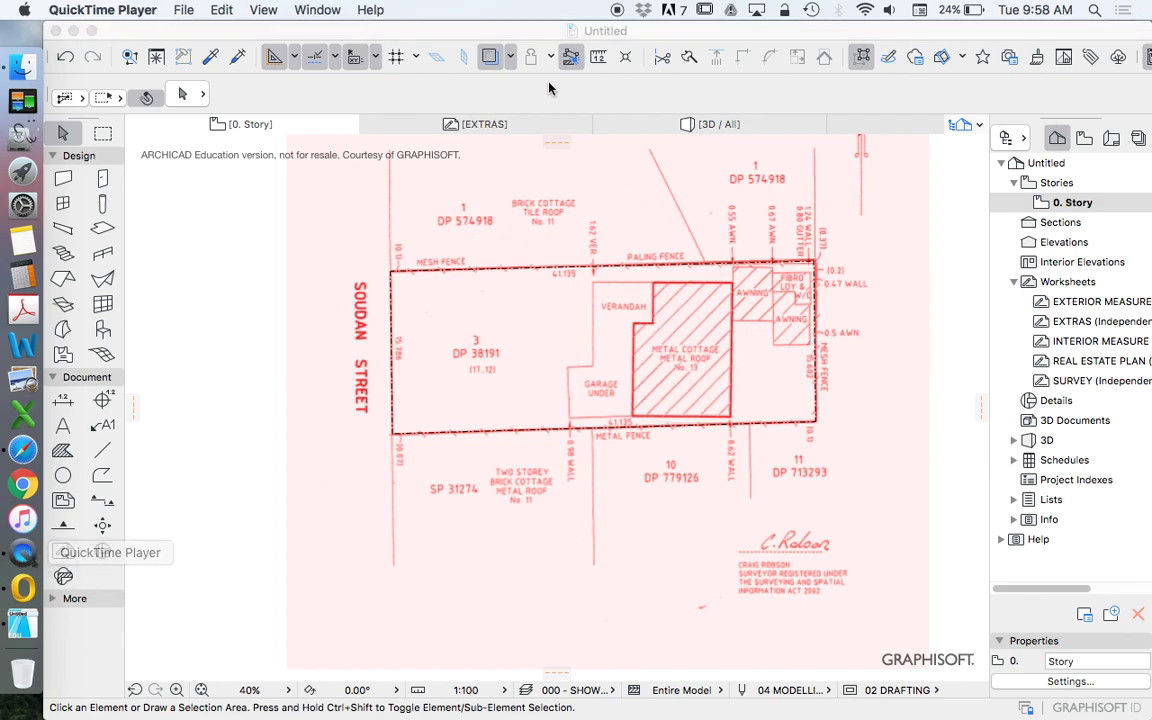